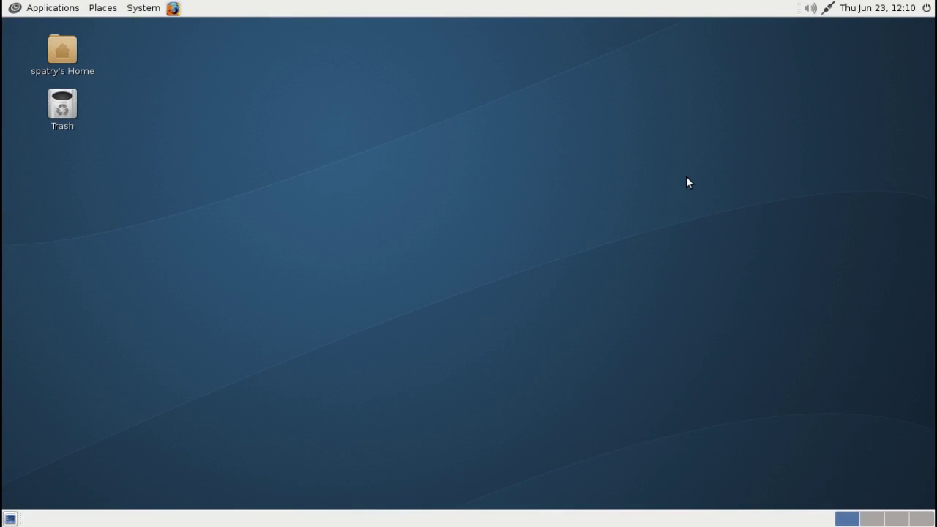
Step: Run uname -r in MATE Terminal to show kernel 3.16.0-4-amd64, then close the terminal
{"action": "left_click", "coordinate": [18, 9]}
{"action": "mouse_move", "coordinate": [30, 132]}
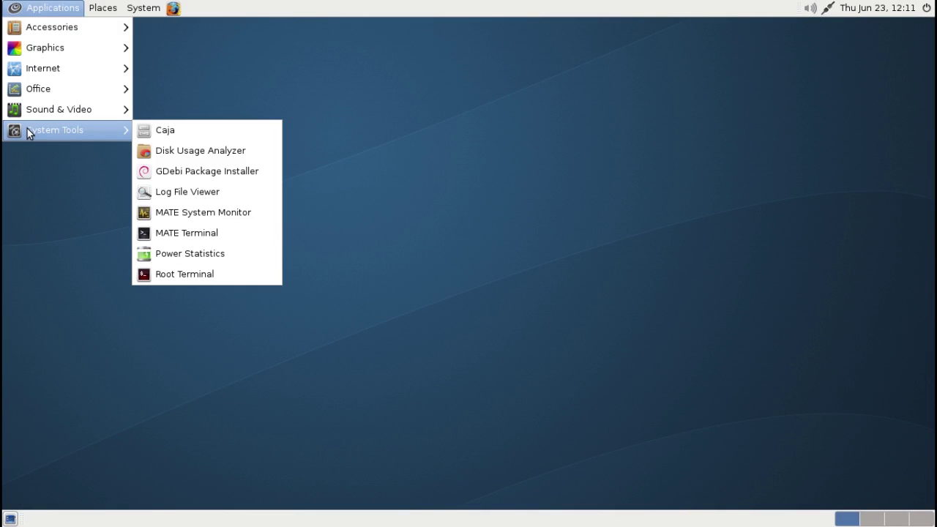
{"action": "left_click", "coordinate": [179, 233]}
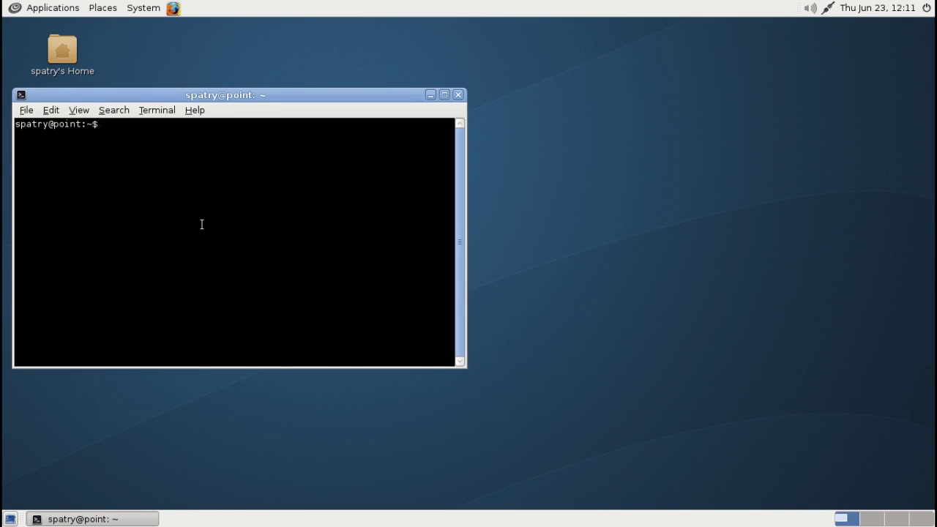
{"action": "type", "text": "uname -r"}
{"action": "key", "text": "Return"}
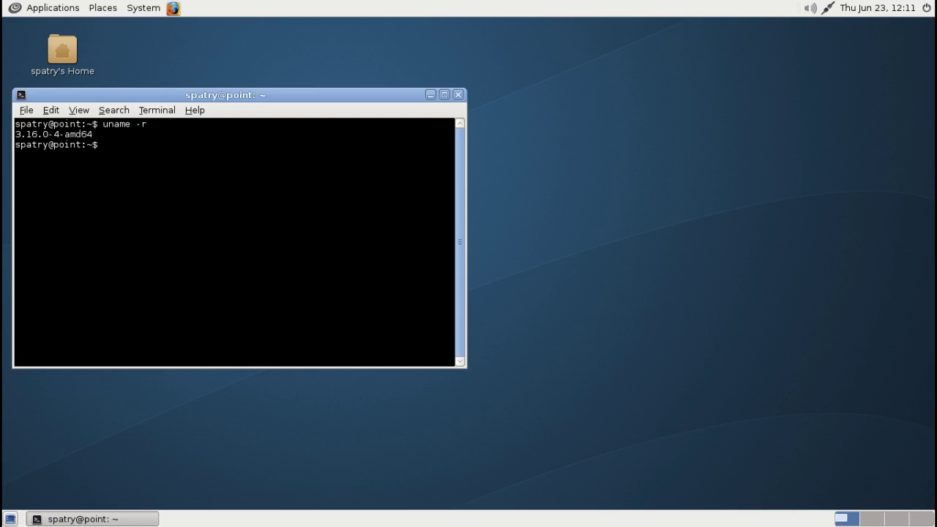
{"action": "left_click_drag", "start_coordinate": [230, 96], "coordinate": [362, 180]}
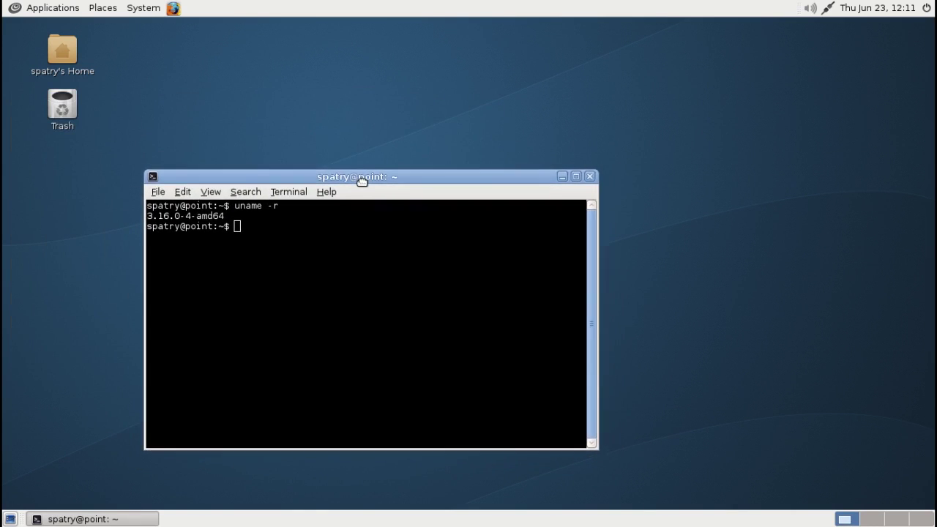
{"action": "left_click", "coordinate": [590, 177]}
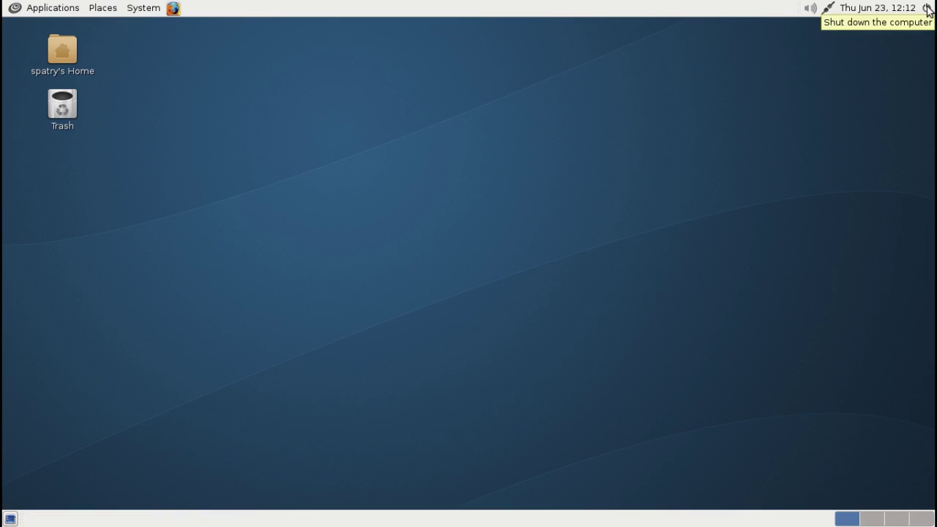
{"action": "left_click", "coordinate": [889, 9]}
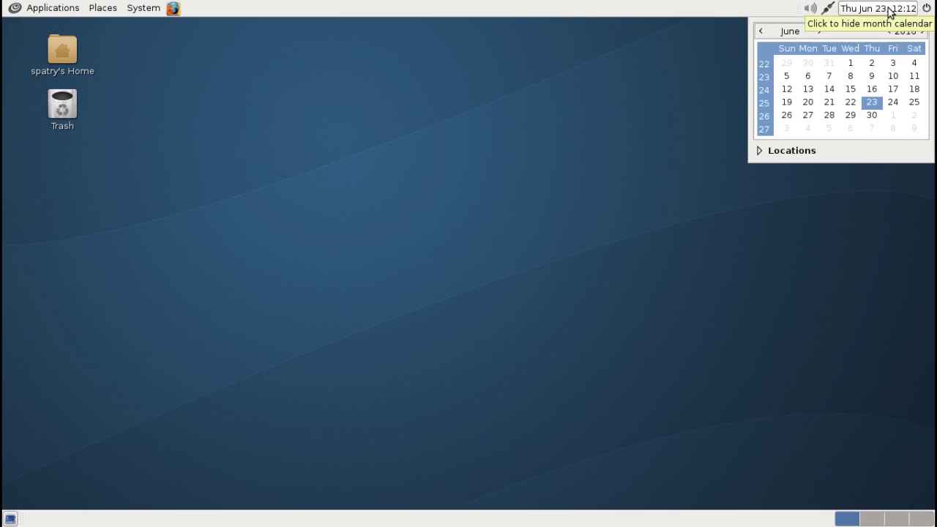
{"action": "left_click", "coordinate": [759, 151]}
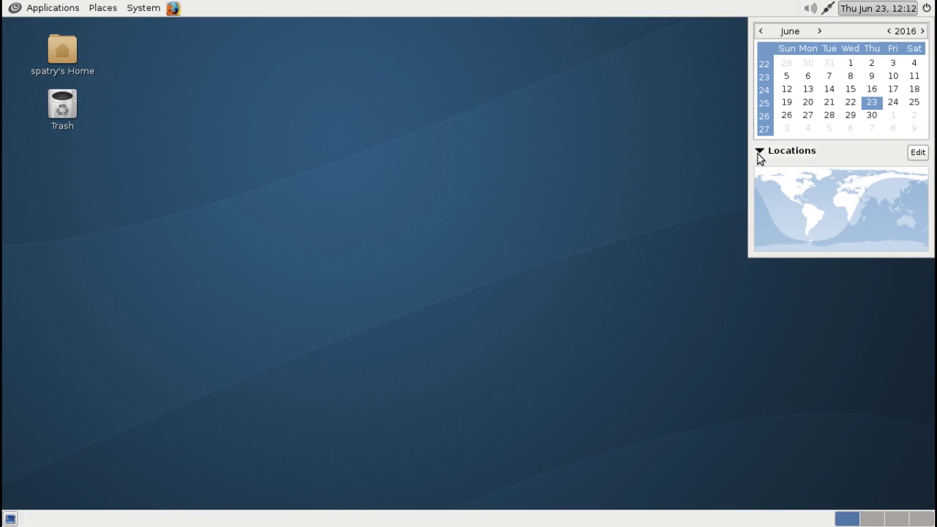
{"action": "left_click", "coordinate": [759, 152]}
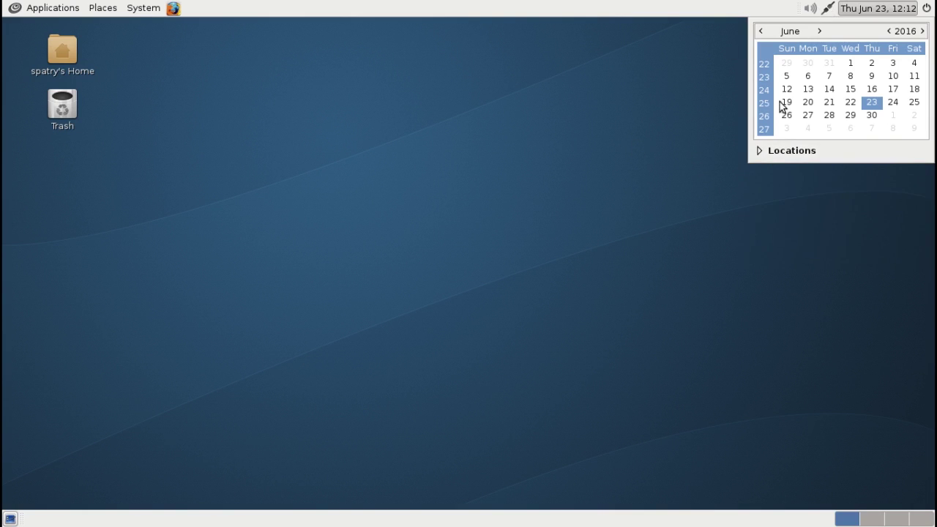
{"action": "left_click", "coordinate": [865, 10]}
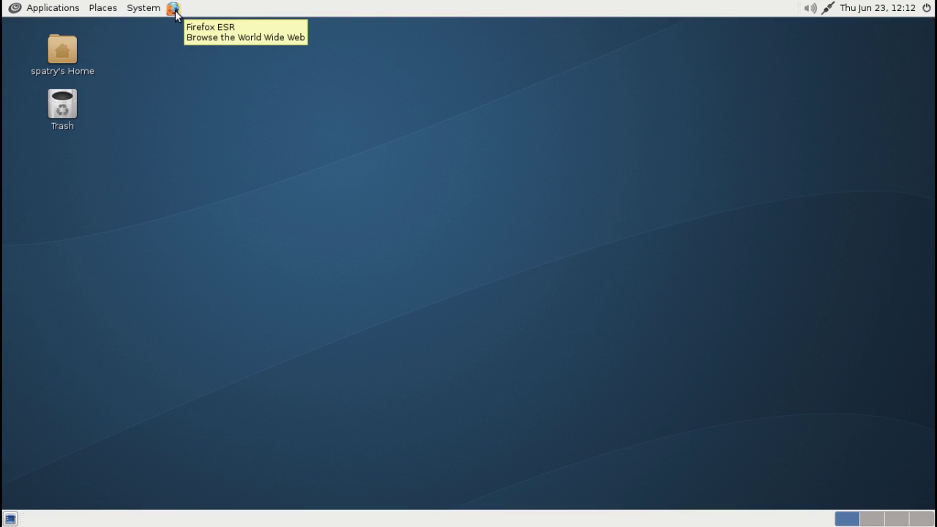
Step: Open the Control Center from the System menu, close it, and reopen the System menu
{"action": "left_click", "coordinate": [147, 10]}
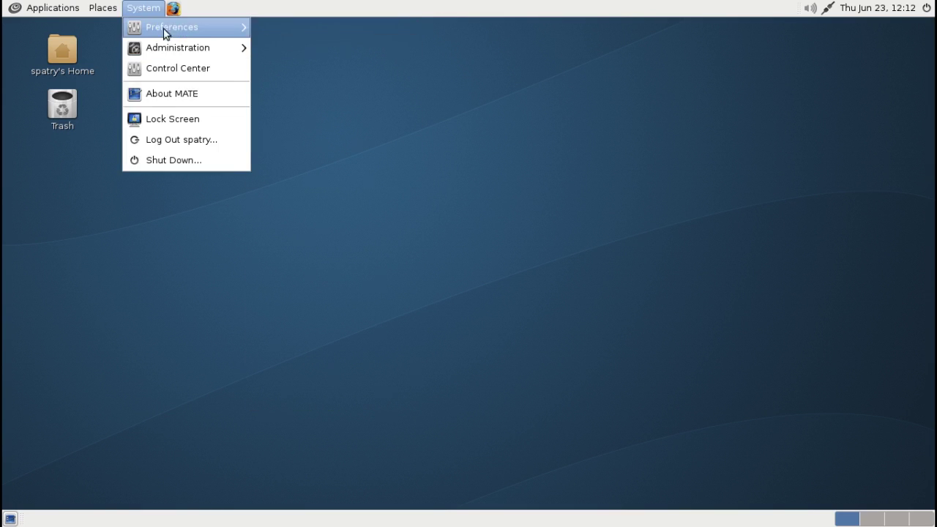
{"action": "mouse_move", "coordinate": [171, 24]}
{"action": "mouse_move", "coordinate": [229, 50]}
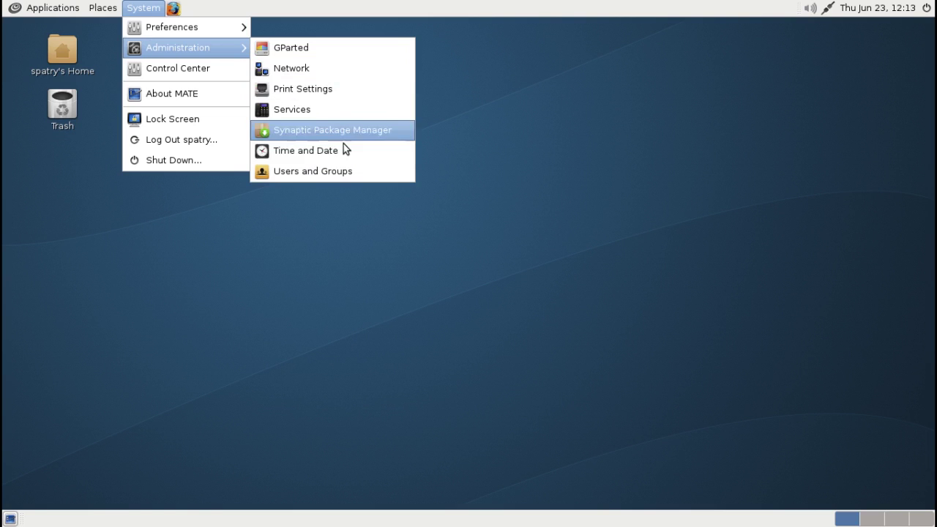
{"action": "left_click", "coordinate": [190, 74]}
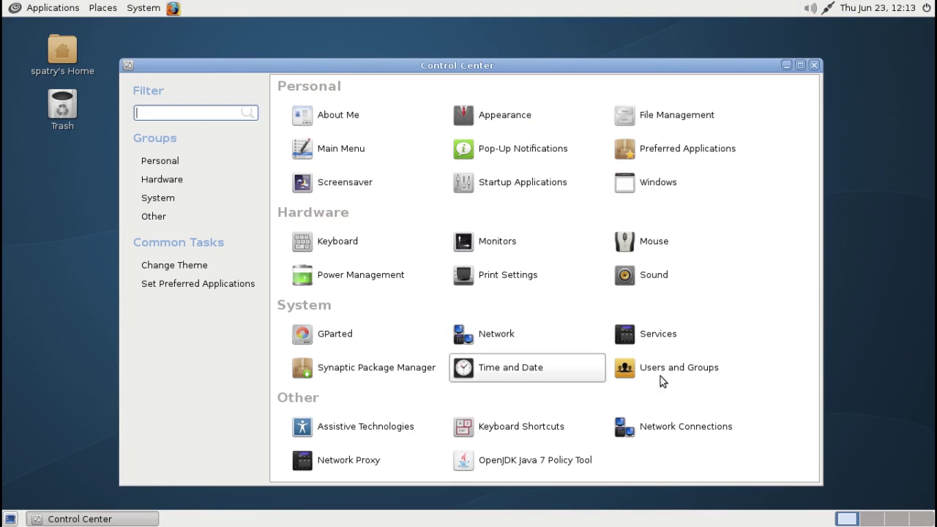
{"action": "left_click", "coordinate": [815, 67]}
{"action": "left_click", "coordinate": [143, 8]}
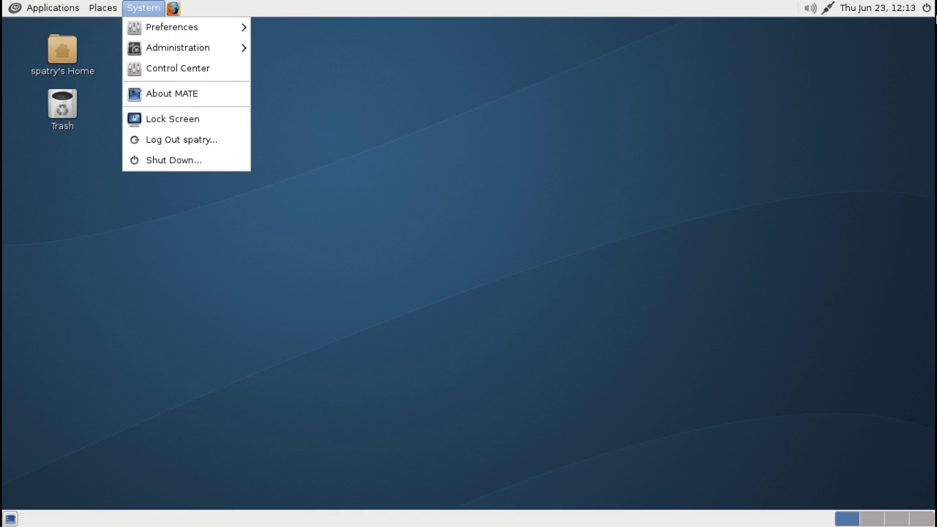
Step: Launch Remmina from Applications > Internet, then close it
{"action": "mouse_move", "coordinate": [103, 13]}
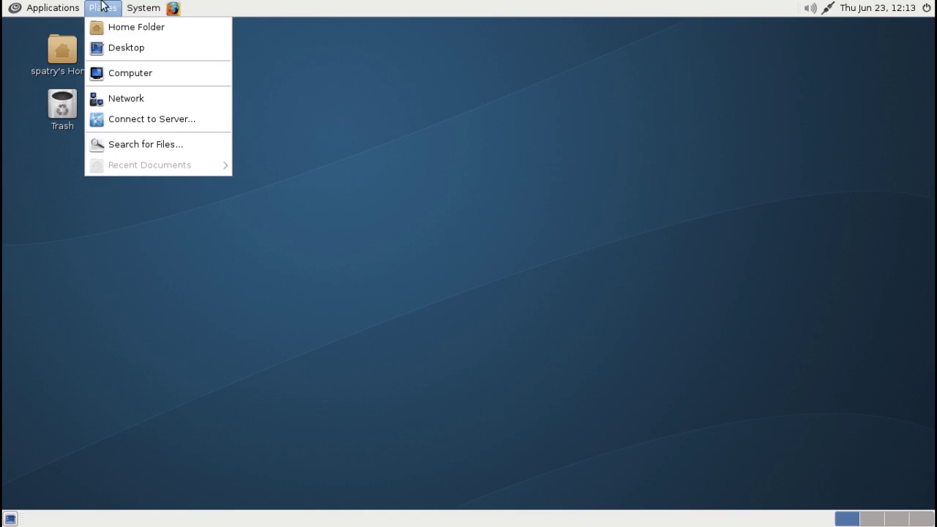
{"action": "mouse_move", "coordinate": [39, 13]}
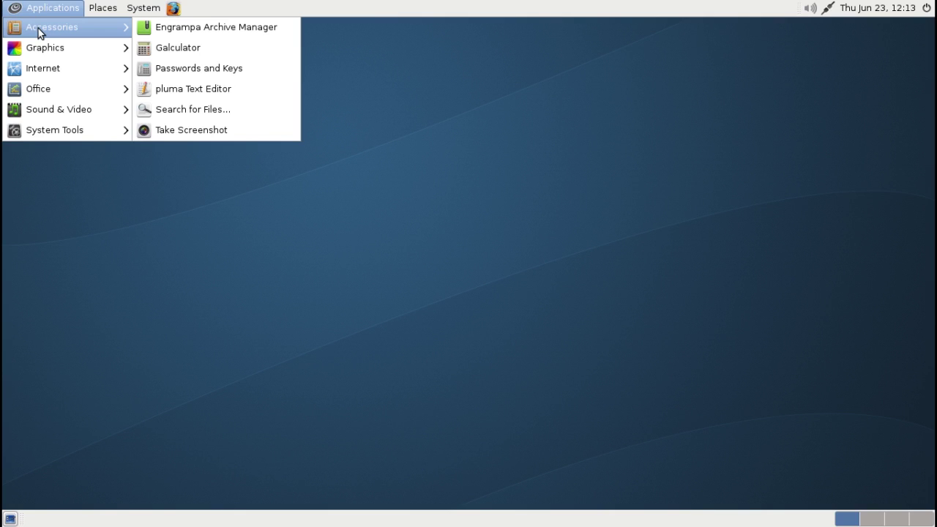
{"action": "mouse_move", "coordinate": [41, 45]}
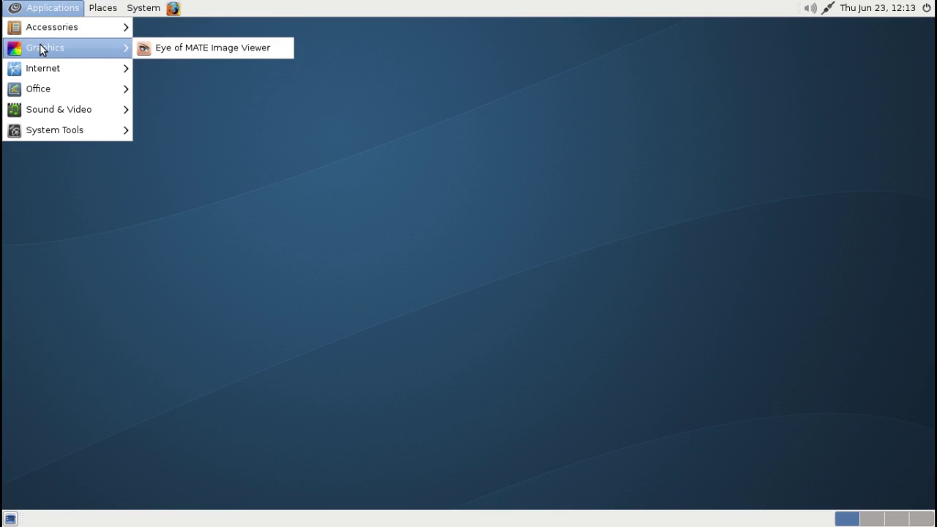
{"action": "mouse_move", "coordinate": [39, 65]}
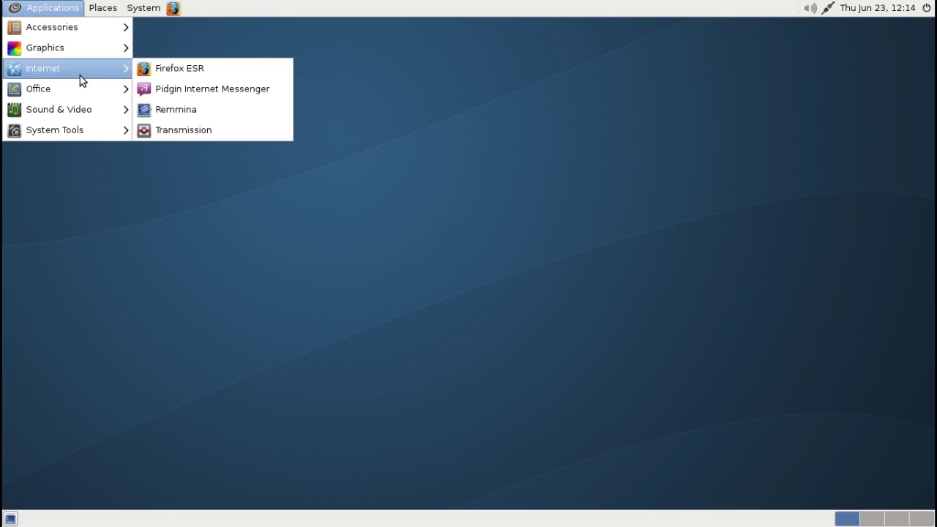
{"action": "left_click", "coordinate": [163, 115]}
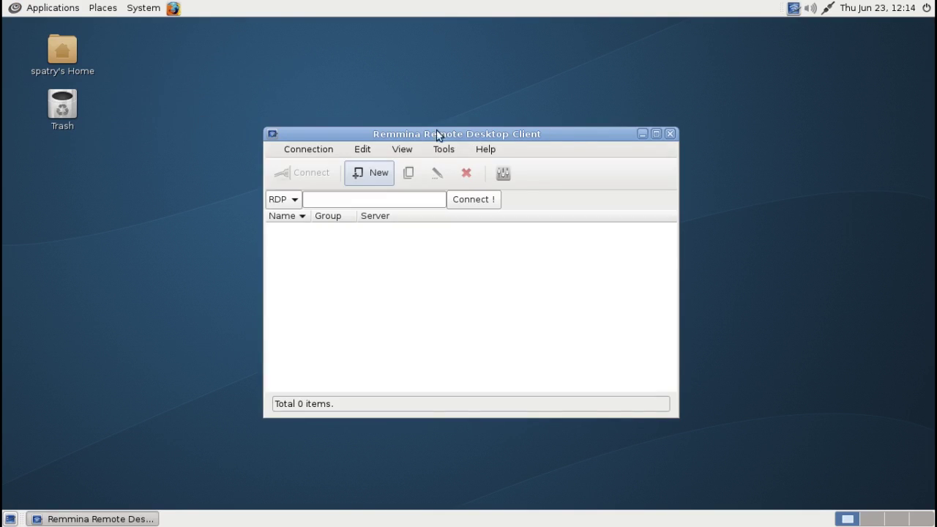
{"action": "left_click", "coordinate": [671, 134]}
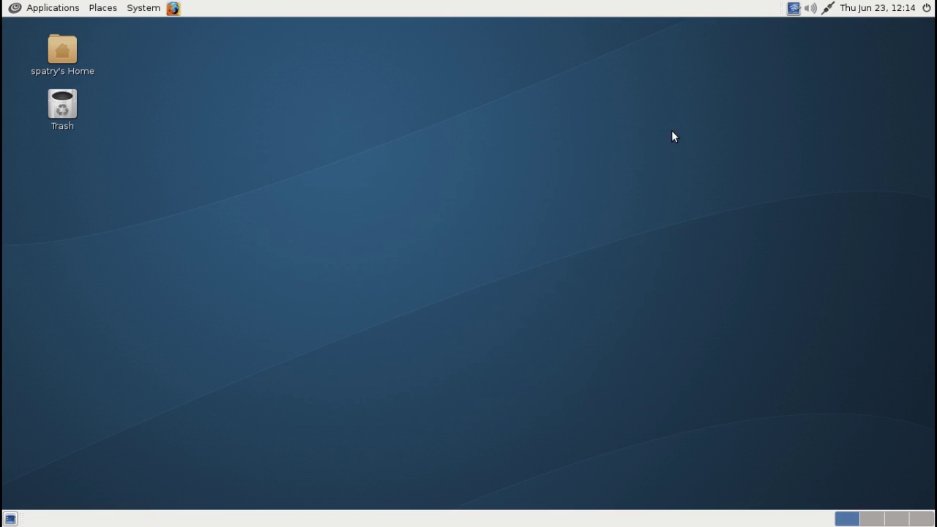
Step: Browse the Office, Sound & Video and System Tools entries in the Applications menu
{"action": "left_click", "coordinate": [19, 11]}
{"action": "mouse_move", "coordinate": [19, 93]}
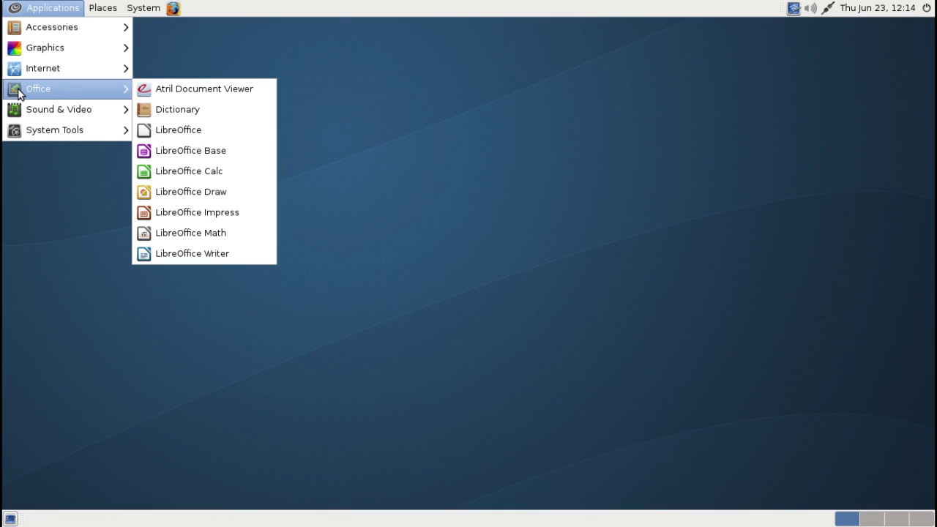
{"action": "mouse_move", "coordinate": [34, 117]}
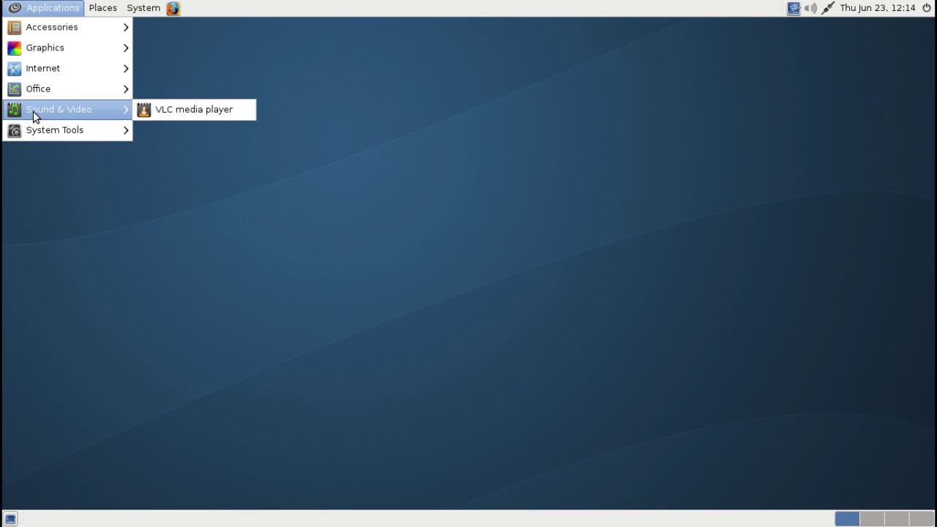
{"action": "mouse_move", "coordinate": [36, 138]}
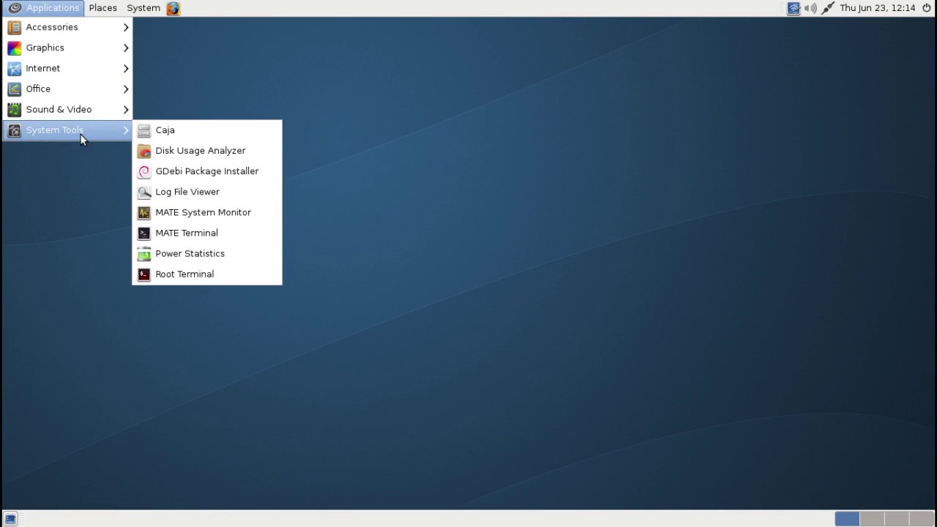
Step: Dismiss the Applications menu and show the System > Preferences submenu
{"action": "left_click", "coordinate": [102, 237]}
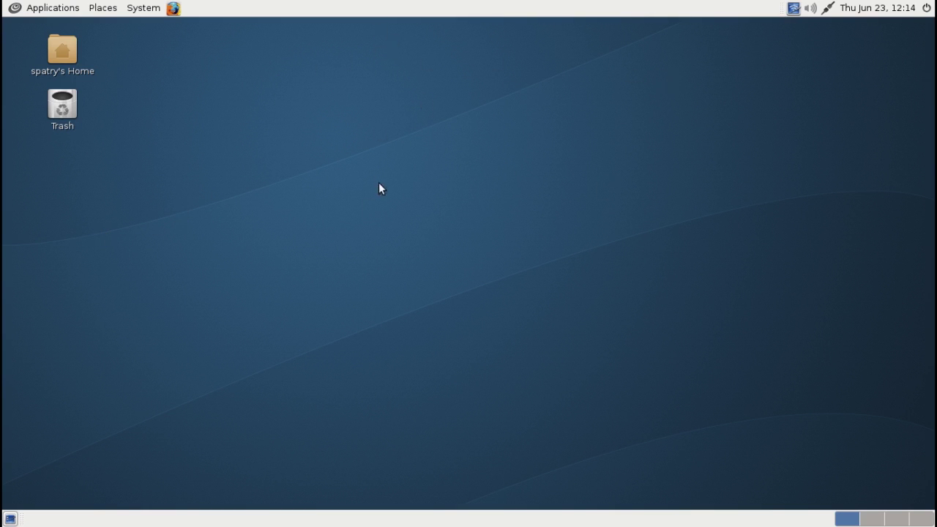
{"action": "left_click", "coordinate": [139, 9]}
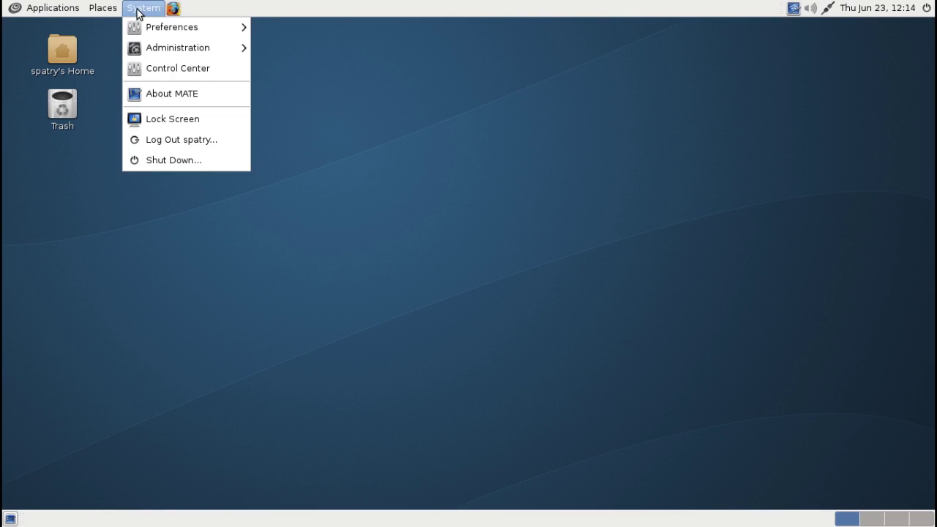
{"action": "mouse_move", "coordinate": [162, 33]}
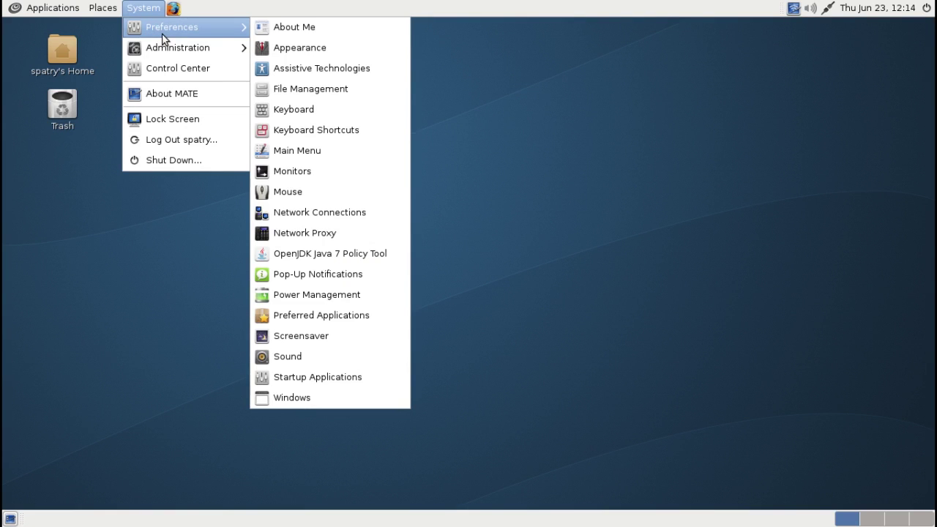
Step: Open Appearance from the Control Center and center the Appearance Preferences window
{"action": "left_click", "coordinate": [161, 71]}
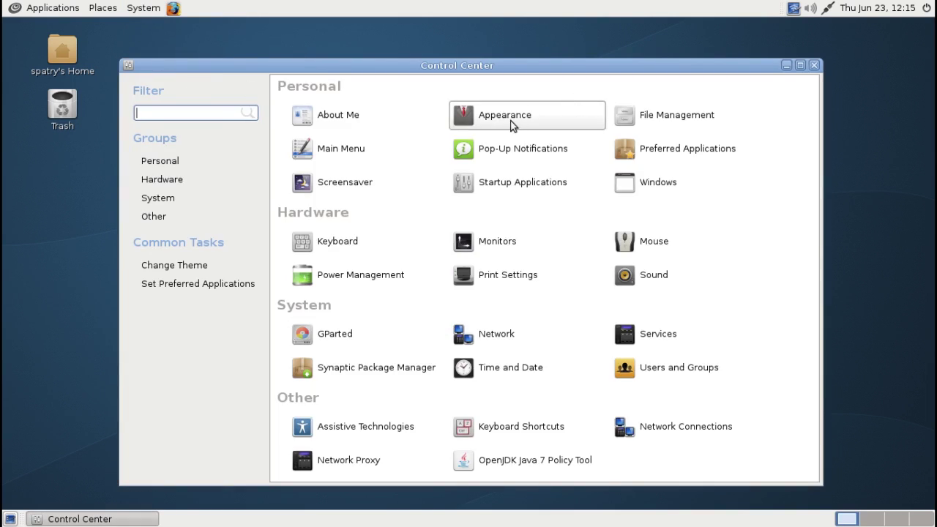
{"action": "left_click", "coordinate": [510, 121]}
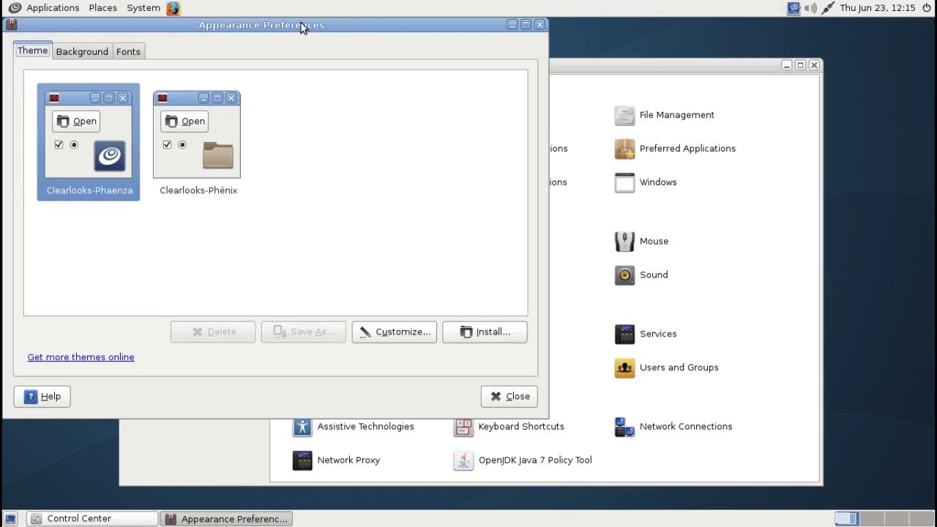
{"action": "left_click_drag", "start_coordinate": [299, 27], "coordinate": [405, 72]}
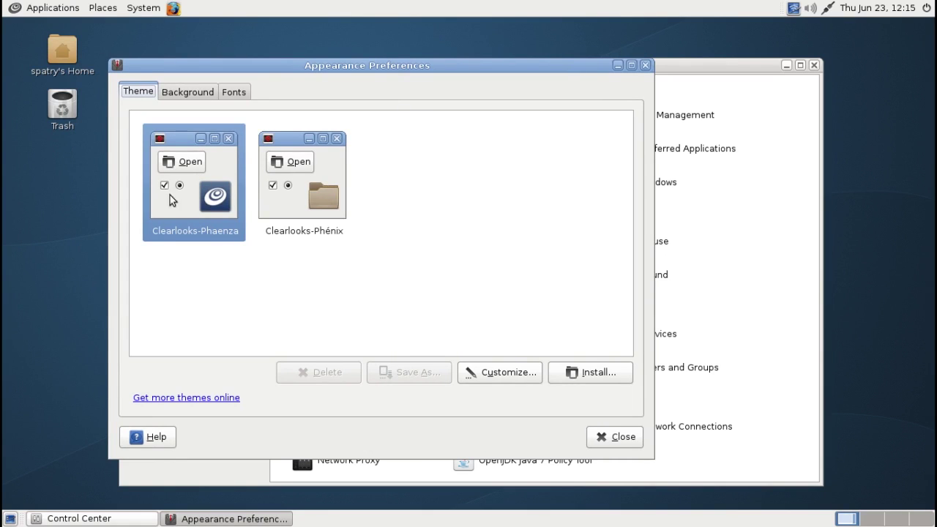
Step: Bring up the Colors settings of Customize Theme
{"action": "left_click", "coordinate": [518, 373]}
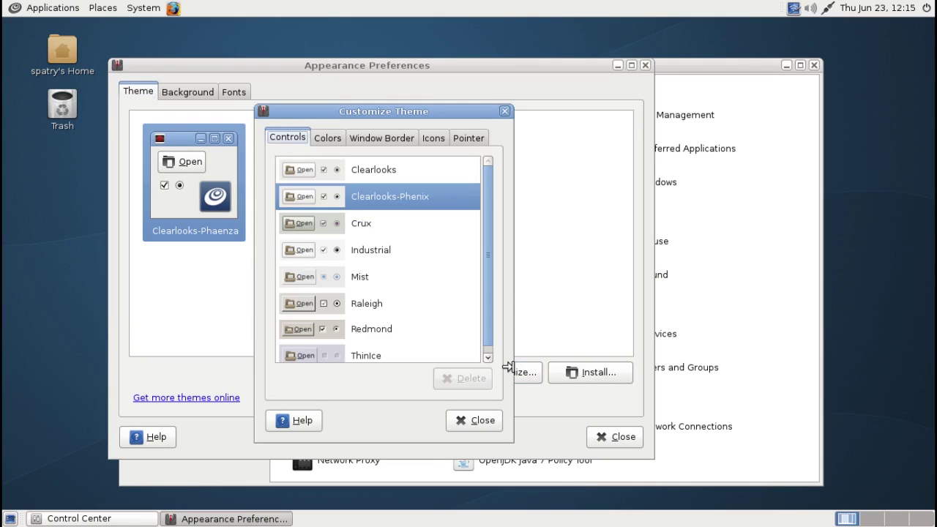
{"action": "mouse_move", "coordinate": [487, 239]}
{"action": "left_mouse_down"}
{"action": "mouse_move", "coordinate": [484, 352]}
{"action": "mouse_move", "coordinate": [489, 223]}
{"action": "left_mouse_up"}
{"action": "left_click_drag", "start_coordinate": [487, 211], "coordinate": [481, 255]}
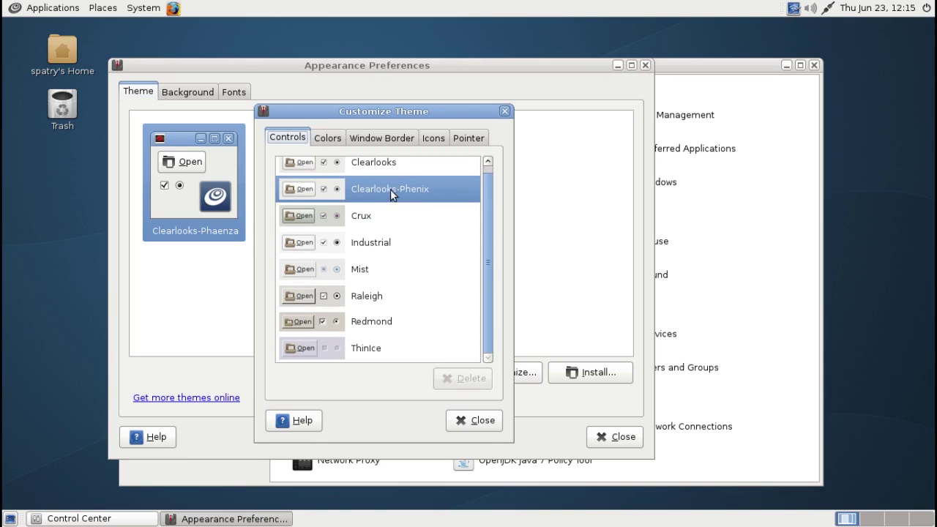
{"action": "left_click", "coordinate": [319, 140]}
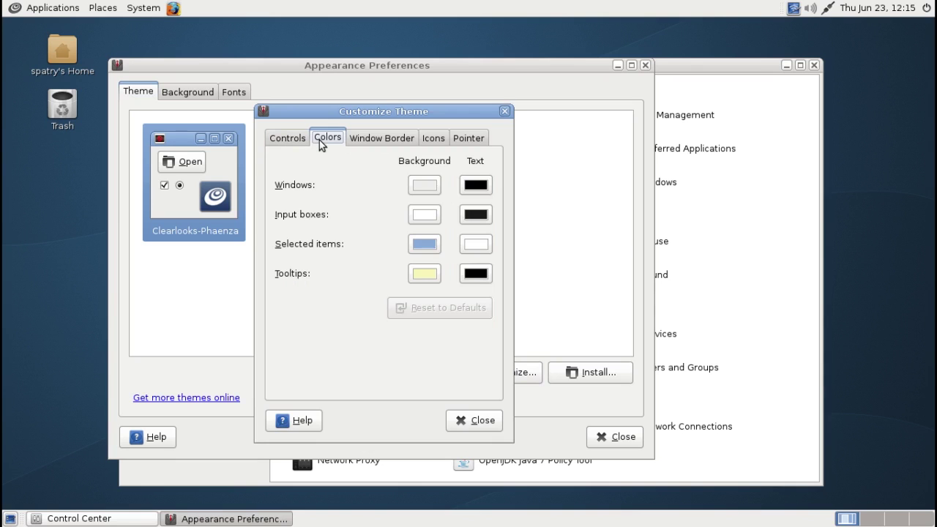
Step: Set Windows to a black background and white text (brightness 100)
{"action": "left_click", "coordinate": [421, 185]}
{"action": "left_click_drag", "start_coordinate": [419, 189], "coordinate": [414, 272]}
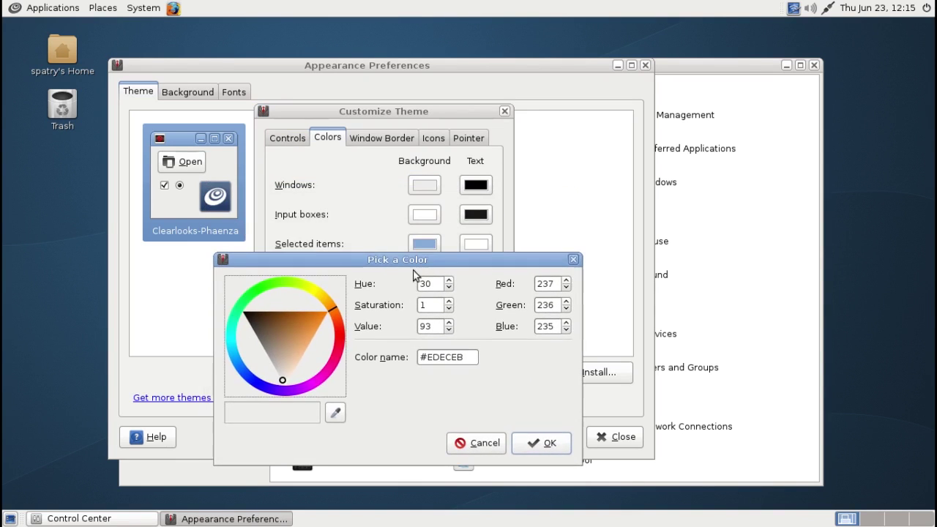
{"action": "left_click", "coordinate": [335, 412]}
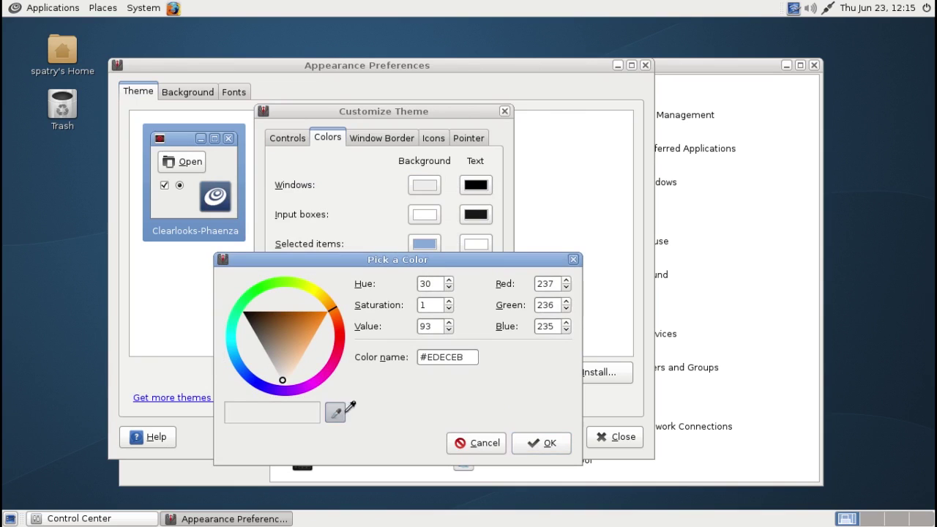
{"action": "left_click", "coordinate": [480, 187]}
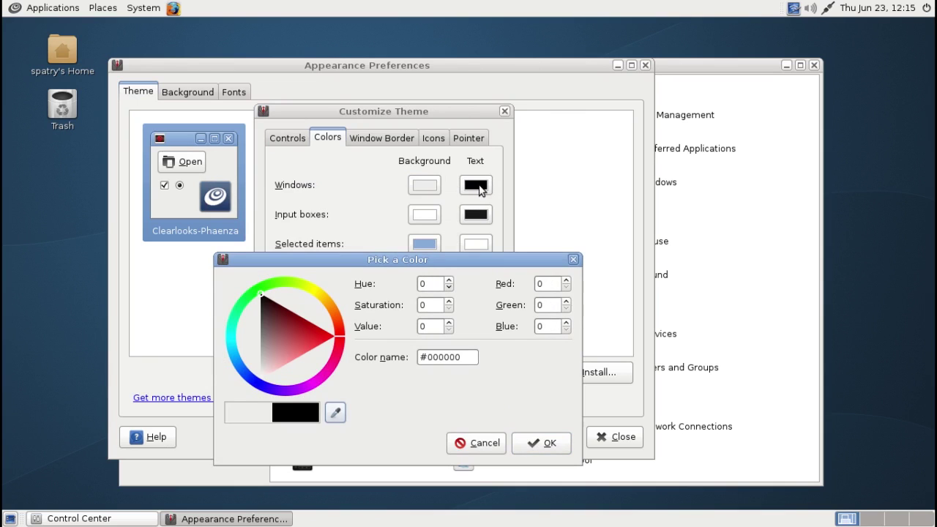
{"action": "left_click", "coordinate": [545, 443]}
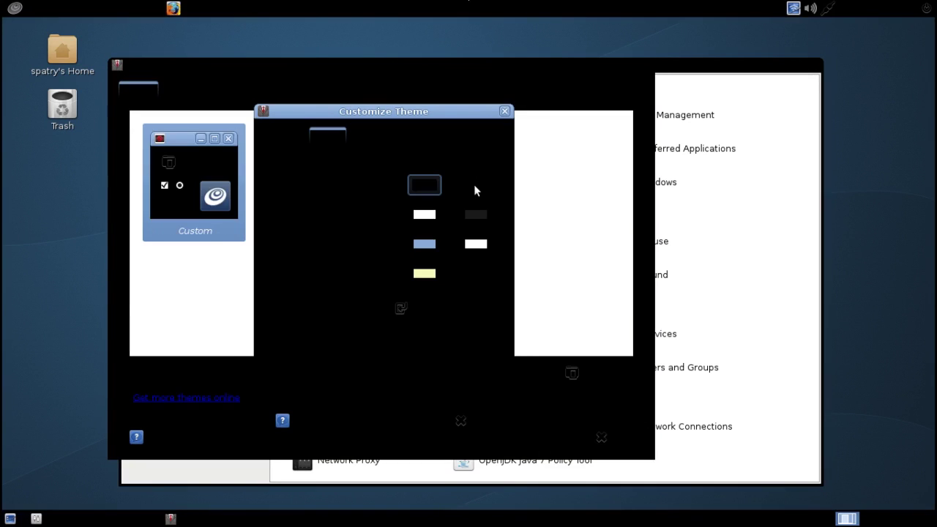
{"action": "left_click", "coordinate": [475, 188]}
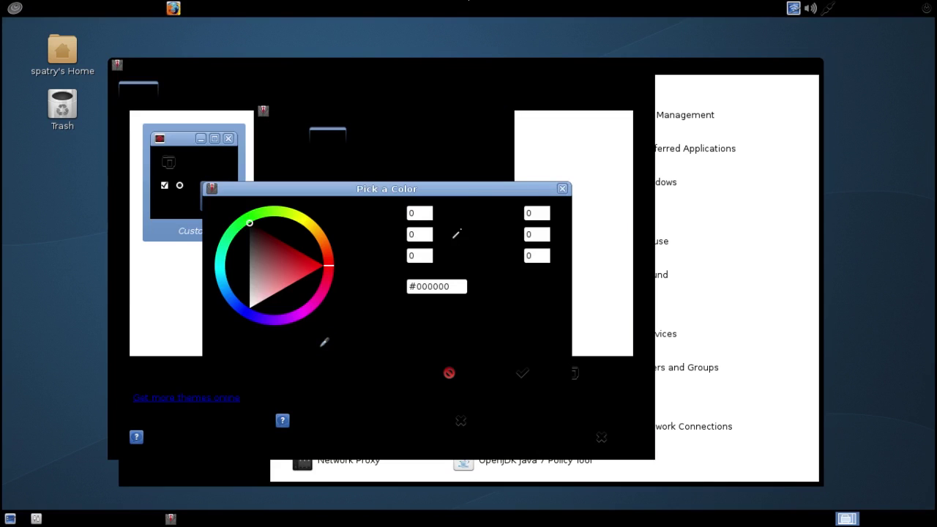
{"action": "triple_click", "coordinate": [426, 255]}
{"action": "type", "text": "100"}
{"action": "key", "text": "Tab"}
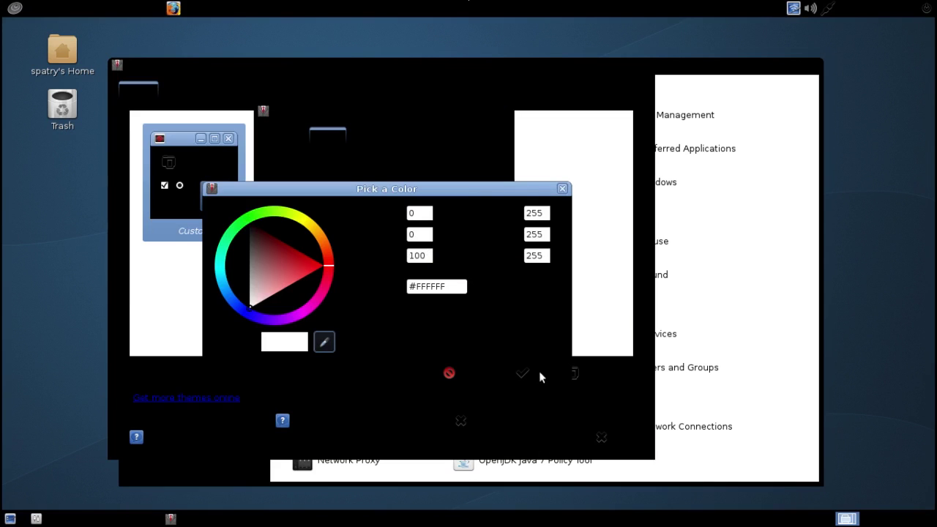
{"action": "left_click", "coordinate": [518, 369]}
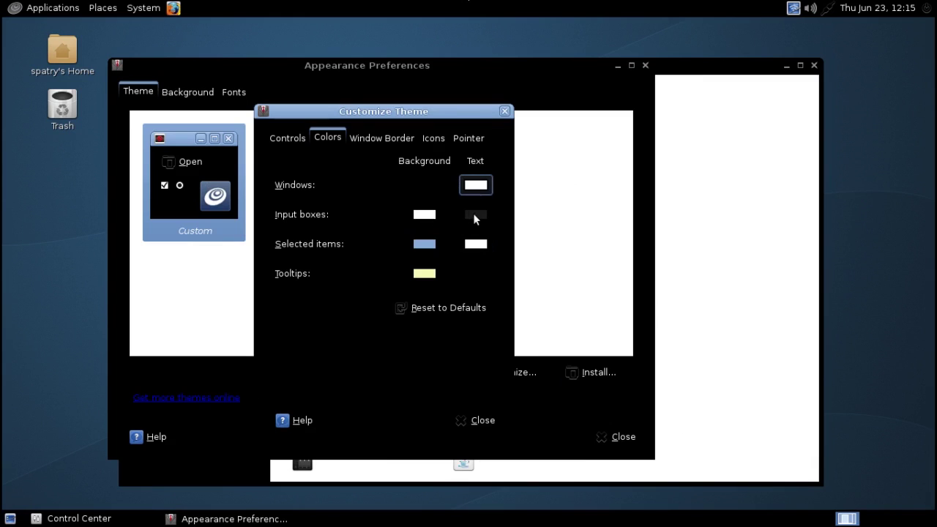
Step: Give input boxes a dark grey #1A1A1A background and white text
{"action": "left_click", "coordinate": [425, 214]}
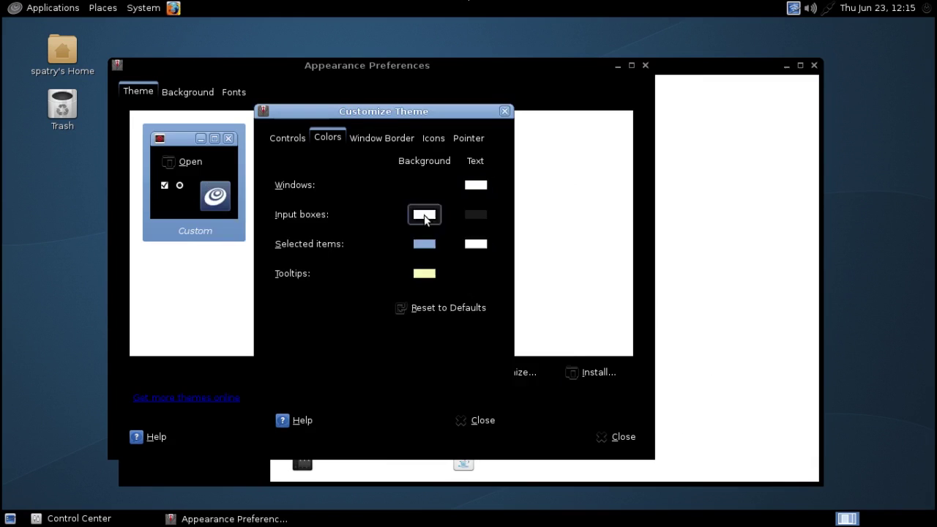
{"action": "left_click_drag", "start_coordinate": [432, 189], "coordinate": [438, 300]}
{"action": "left_click", "coordinate": [335, 450]}
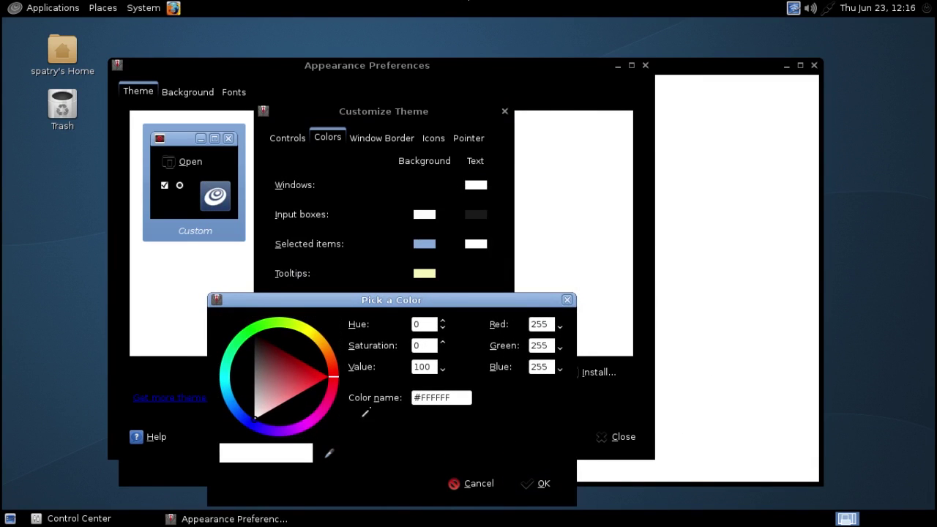
{"action": "left_click", "coordinate": [478, 214]}
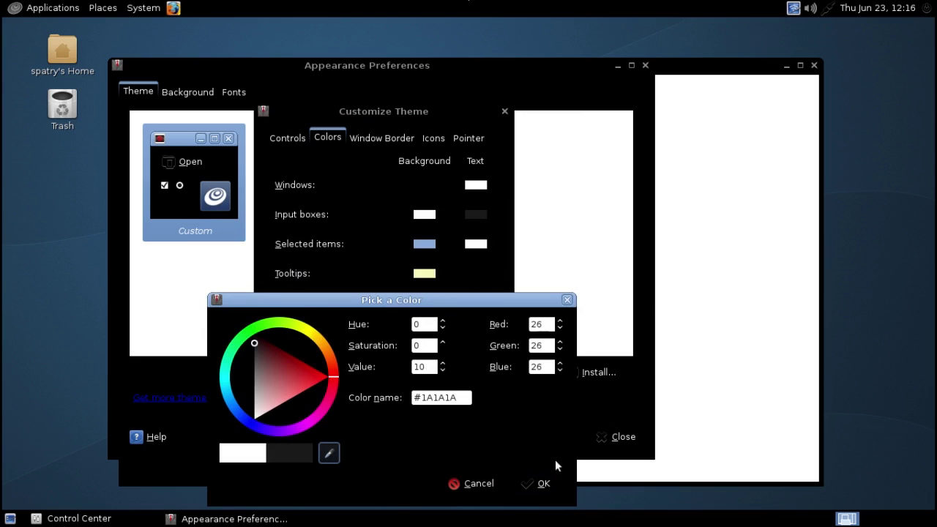
{"action": "left_click", "coordinate": [540, 485]}
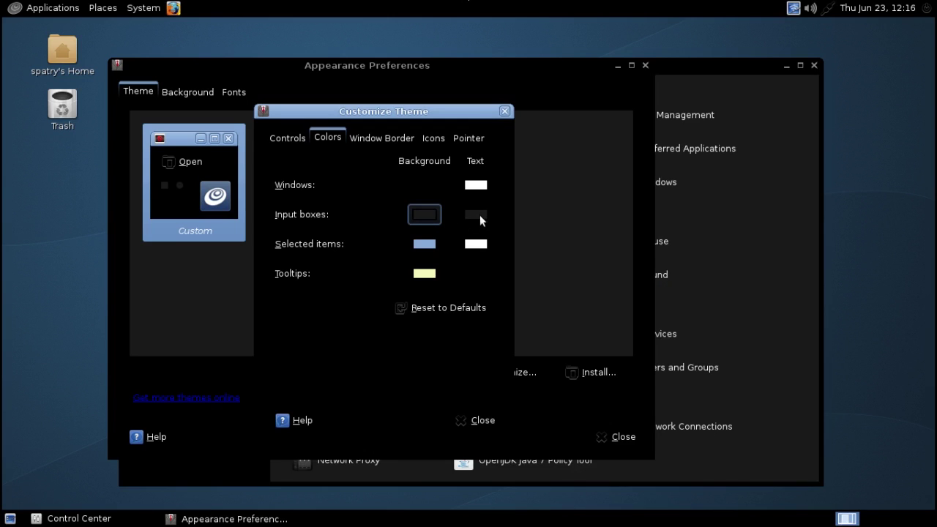
{"action": "left_click", "coordinate": [474, 214]}
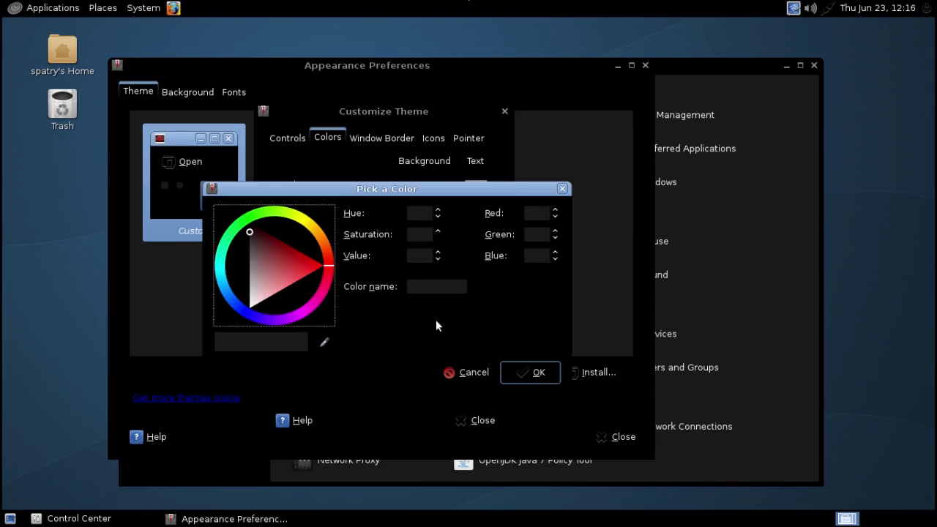
{"action": "left_click", "coordinate": [324, 338]}
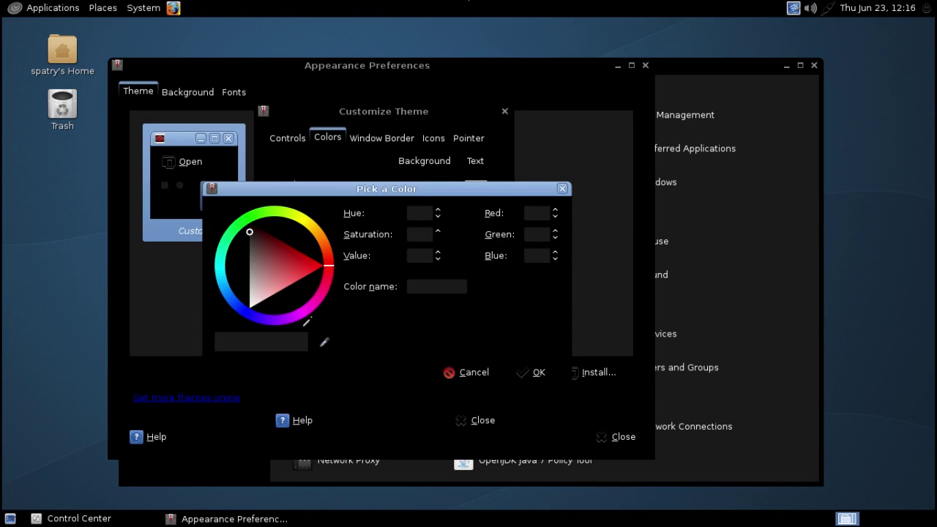
{"action": "left_click", "coordinate": [251, 302]}
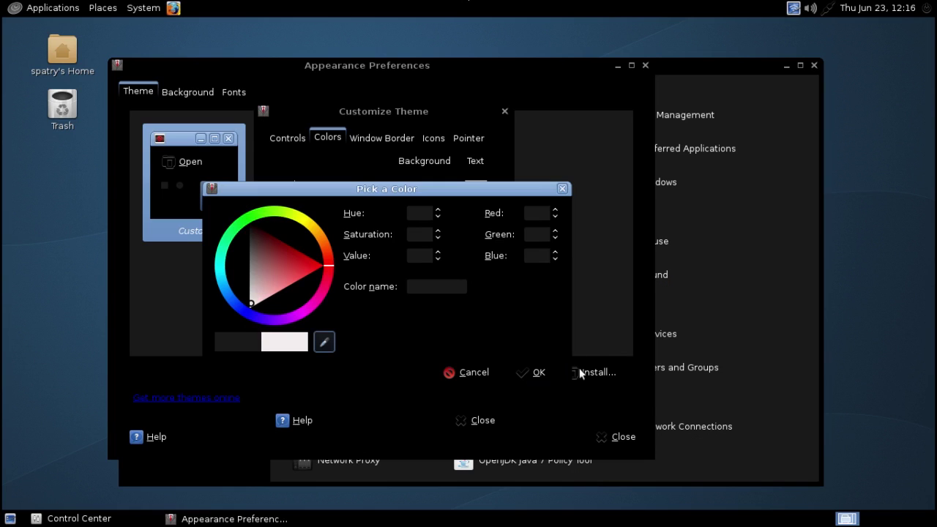
{"action": "left_click", "coordinate": [539, 373]}
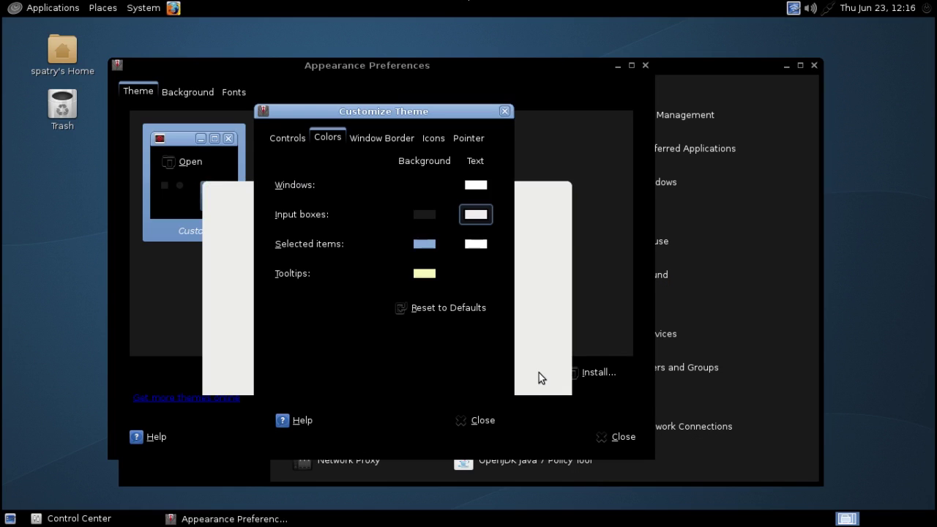
Step: Darken the selected items background to a dark blue
{"action": "left_click", "coordinate": [425, 245]}
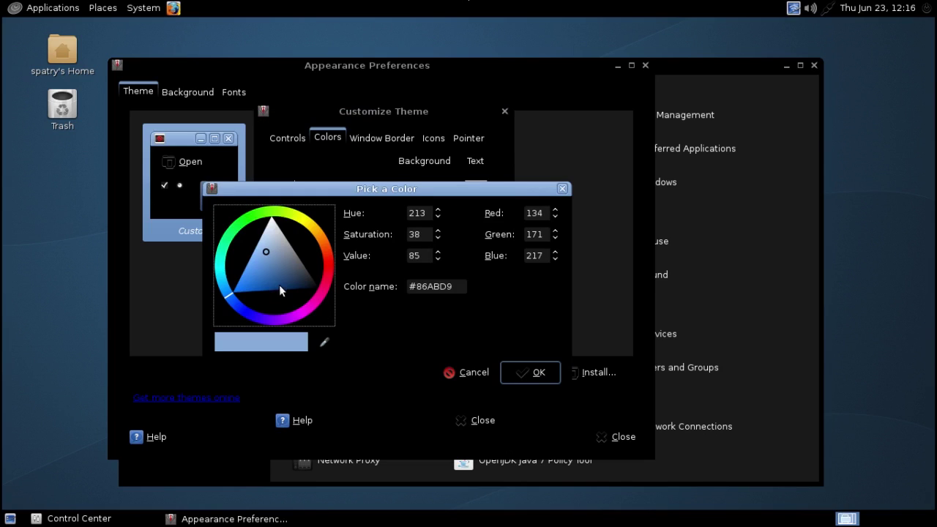
{"action": "left_click_drag", "start_coordinate": [281, 281], "coordinate": [295, 279]}
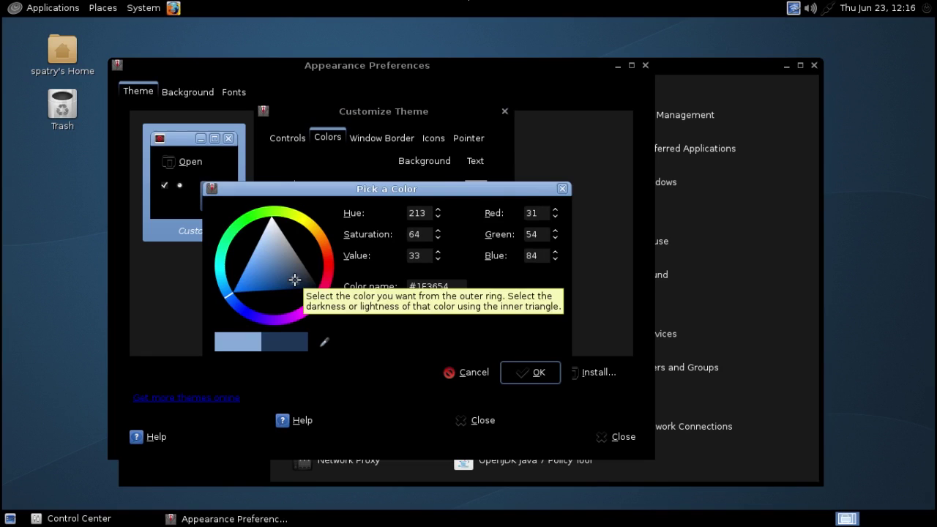
{"action": "left_click", "coordinate": [526, 373]}
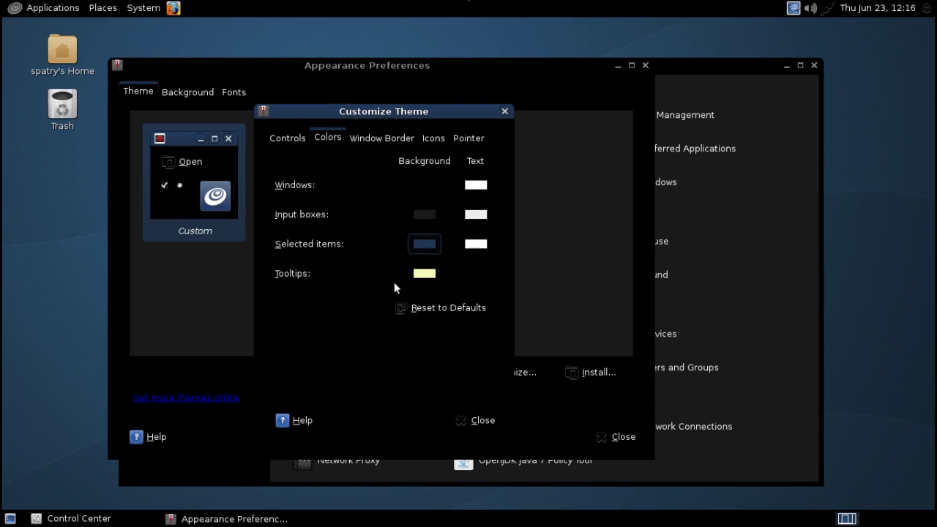
Step: Set tooltips to a #1A1A1A background with pale pink #F1DFDF text
{"action": "left_click", "coordinate": [424, 275]}
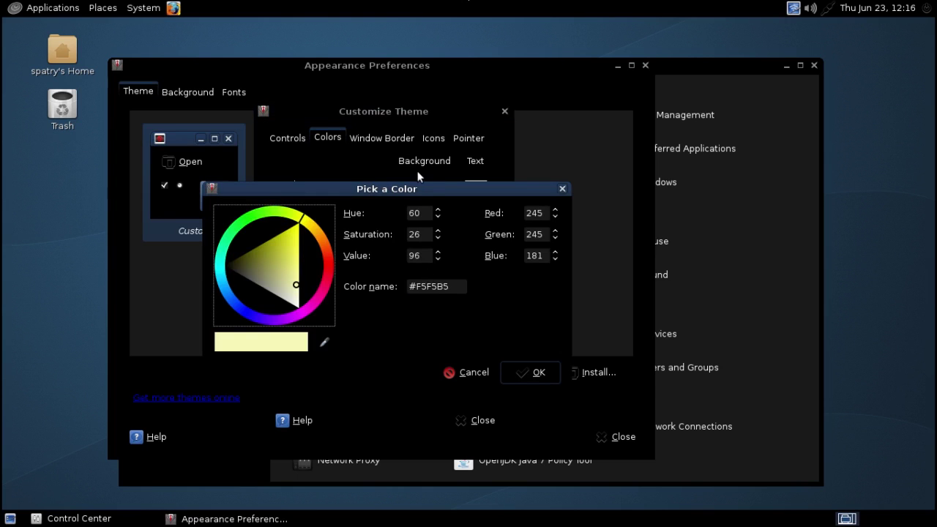
{"action": "left_click_drag", "start_coordinate": [418, 191], "coordinate": [421, 334]}
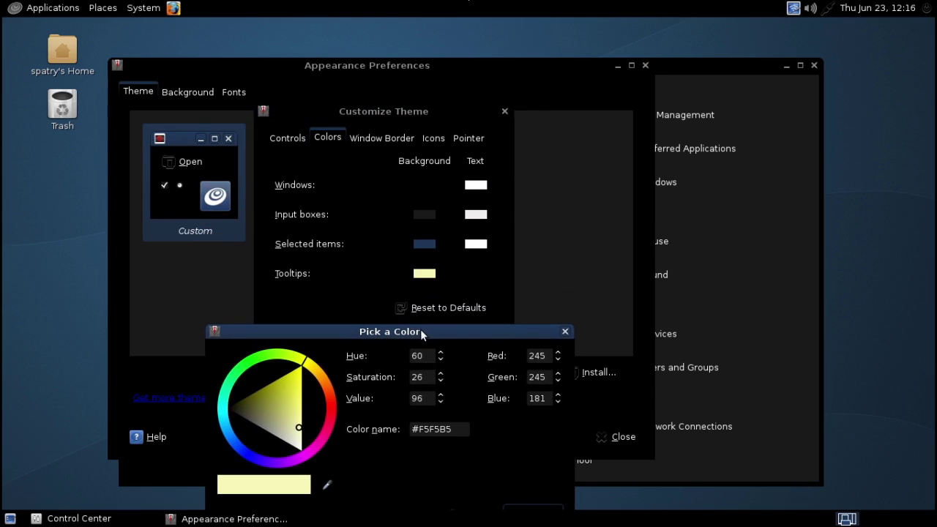
{"action": "left_click", "coordinate": [328, 484]}
{"action": "left_click", "coordinate": [420, 214]}
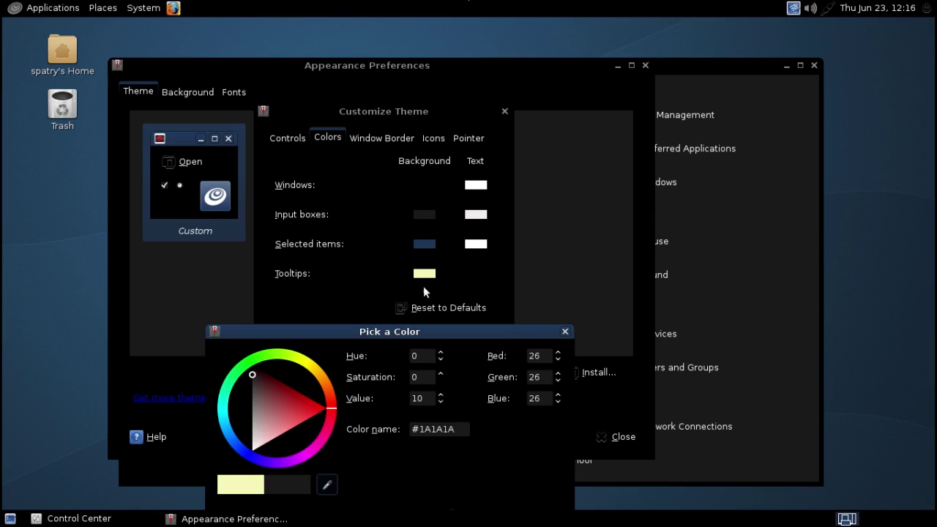
{"action": "left_click_drag", "start_coordinate": [421, 336], "coordinate": [291, 287]}
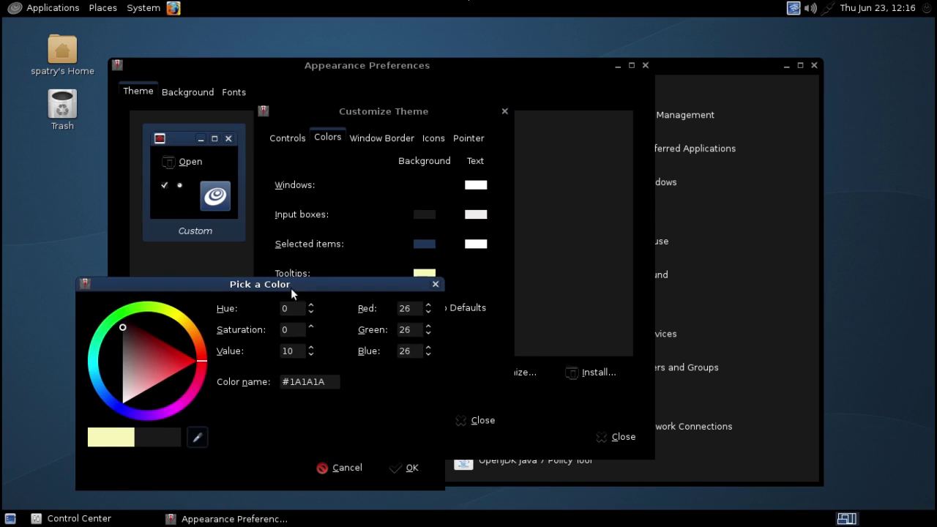
{"action": "left_click", "coordinate": [409, 469]}
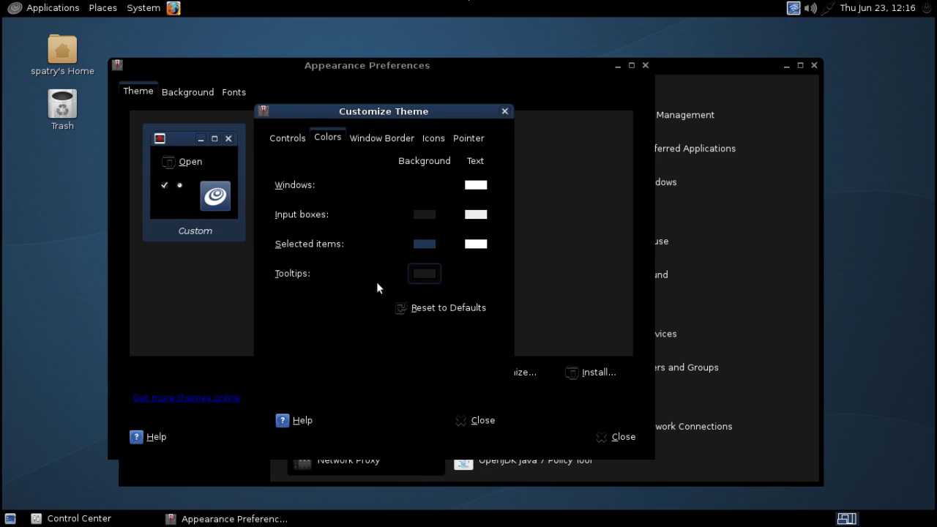
{"action": "left_click", "coordinate": [481, 276]}
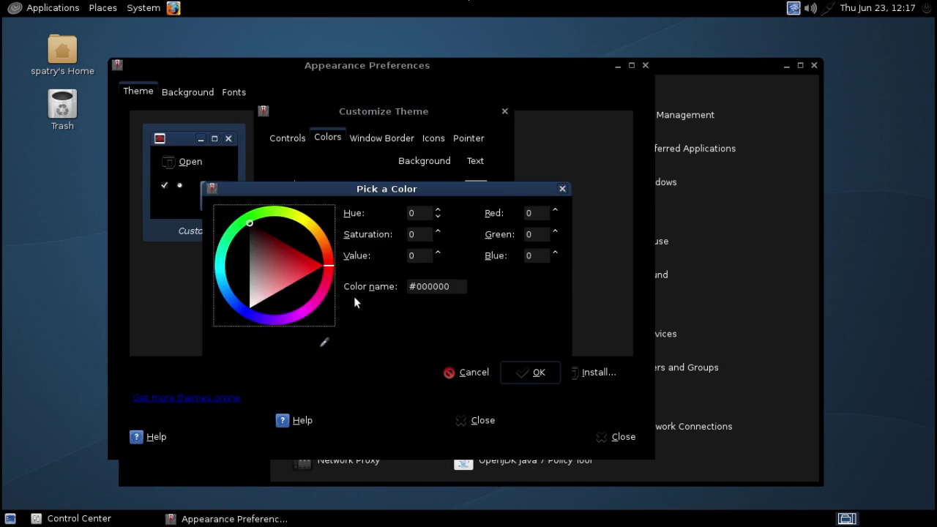
{"action": "left_click", "coordinate": [322, 342]}
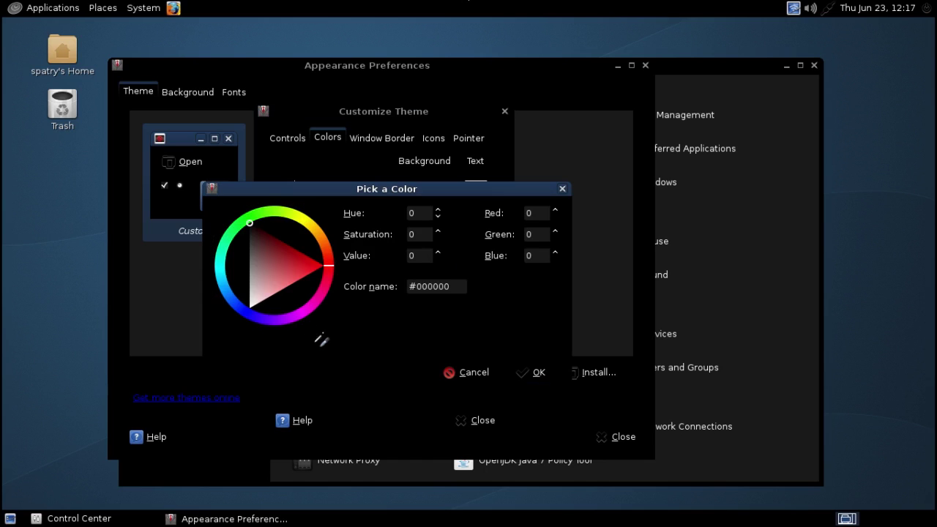
{"action": "left_click", "coordinate": [257, 300]}
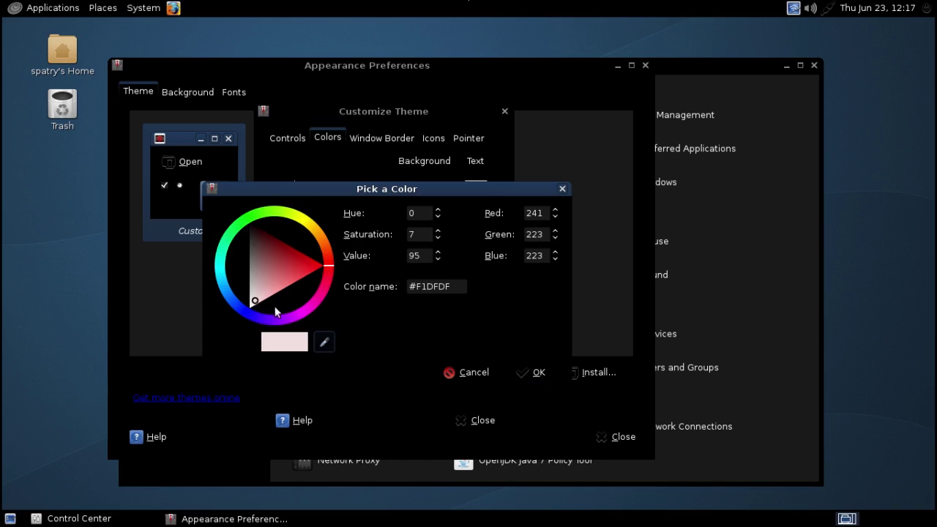
{"action": "left_click", "coordinate": [529, 376]}
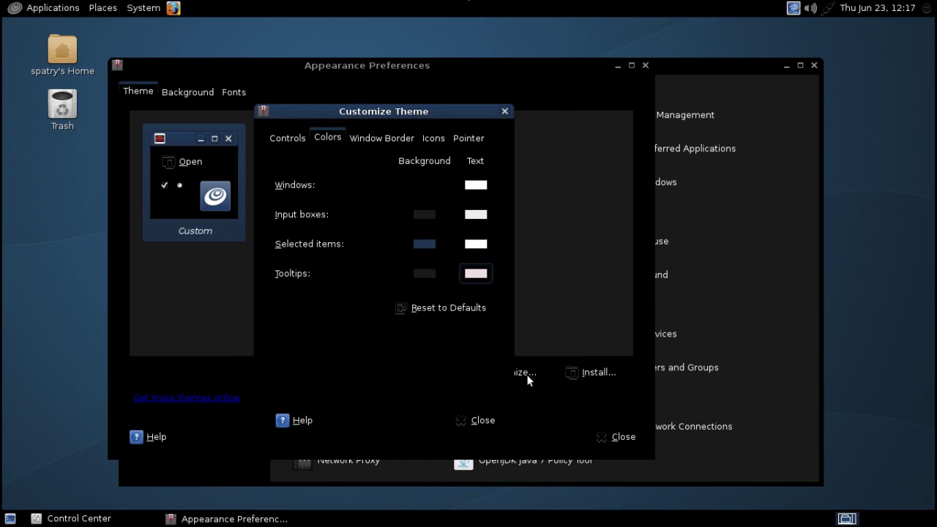
{"action": "left_click", "coordinate": [475, 419]}
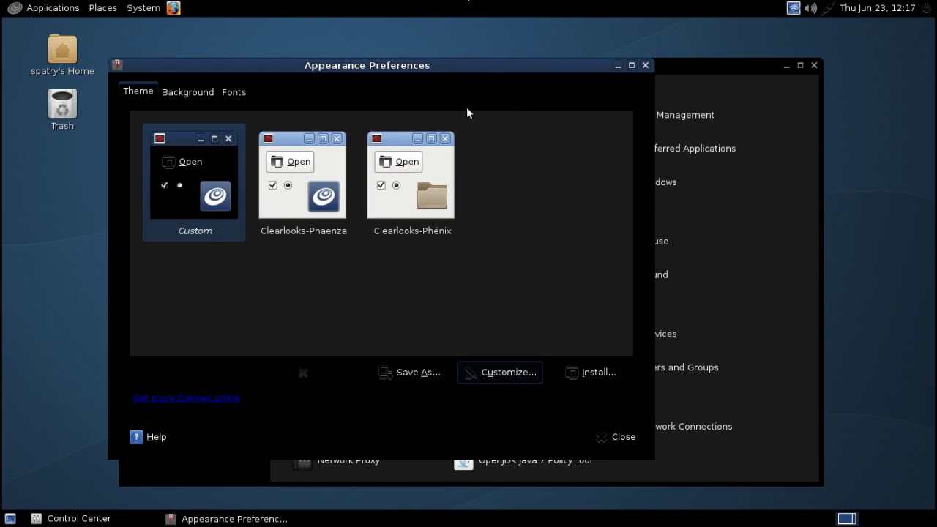
{"action": "left_click_drag", "start_coordinate": [418, 68], "coordinate": [537, 348]}
{"action": "left_click_drag", "start_coordinate": [352, 308], "coordinate": [430, 99]}
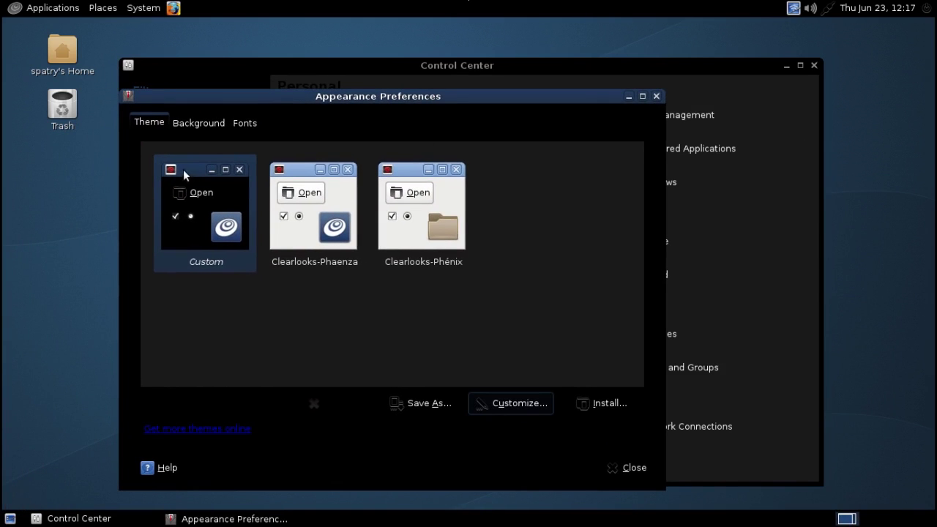
{"action": "left_click", "coordinate": [517, 405]}
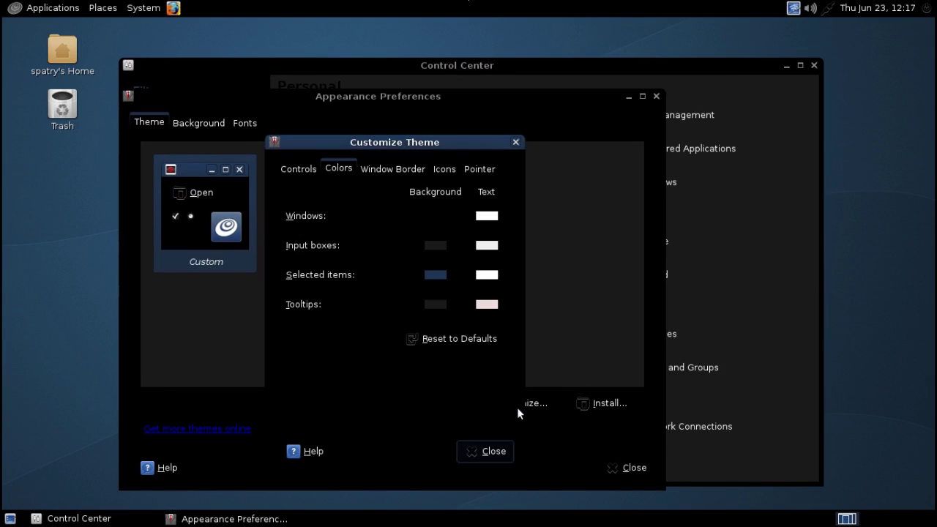
{"action": "left_click", "coordinate": [379, 170]}
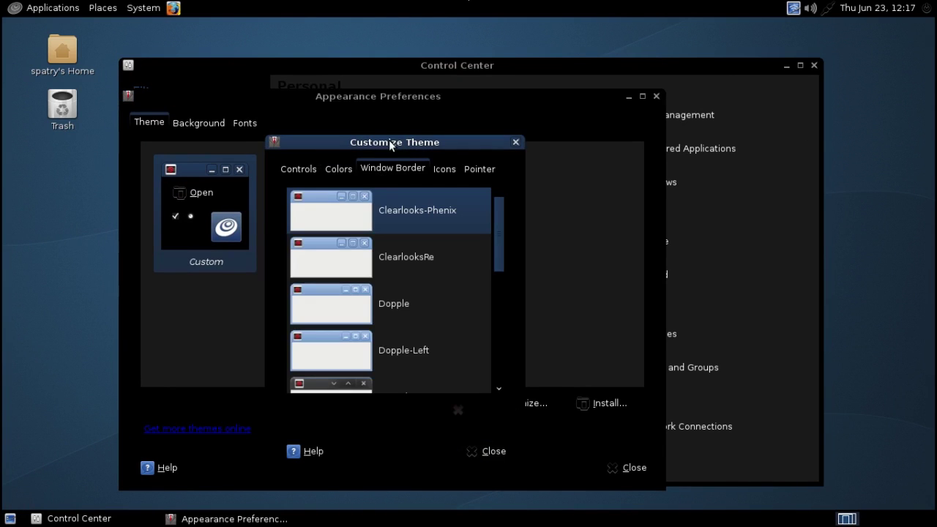
{"action": "left_click_drag", "start_coordinate": [392, 144], "coordinate": [394, 77]}
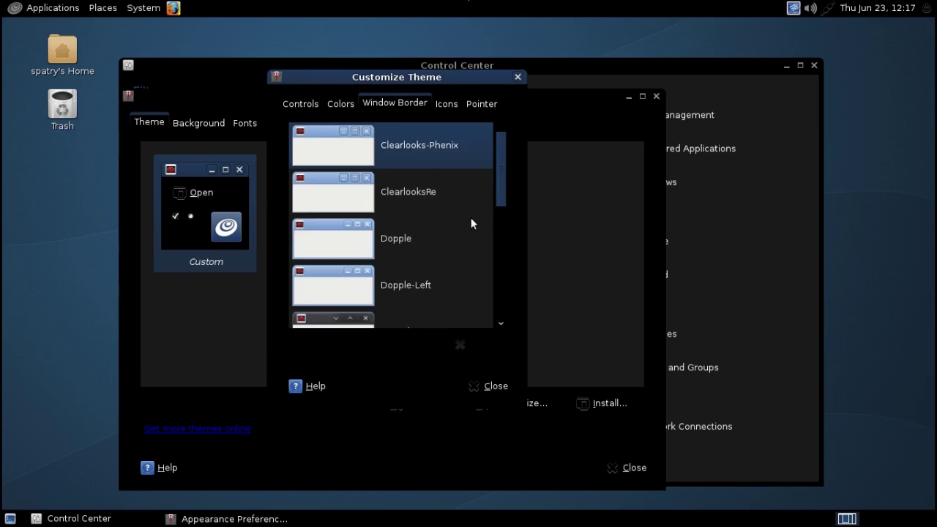
{"action": "scroll", "coordinate": [471, 222], "scroll_direction": "down", "scroll_amount": 5}
{"action": "scroll", "coordinate": [471, 220], "scroll_direction": "down", "scroll_amount": 2}
{"action": "scroll", "coordinate": [472, 219], "scroll_direction": "up", "scroll_amount": 5}
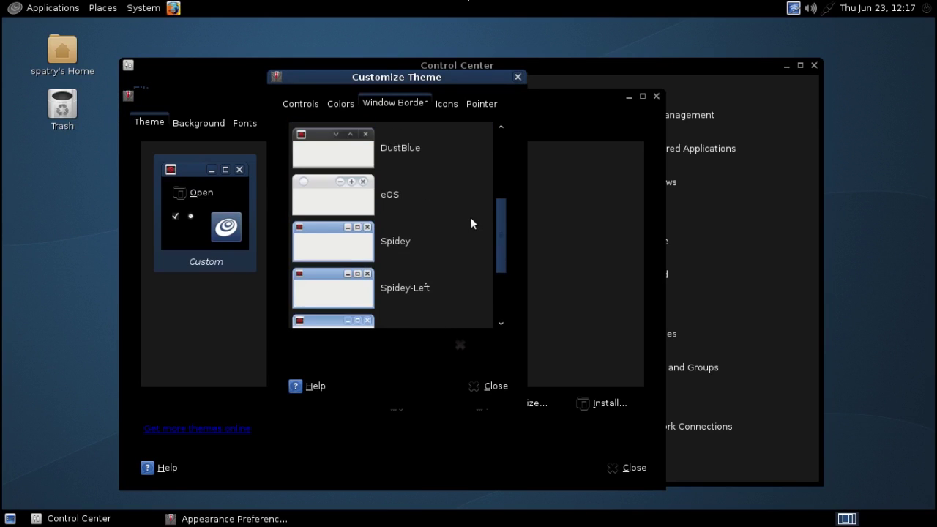
{"action": "left_click", "coordinate": [320, 230]}
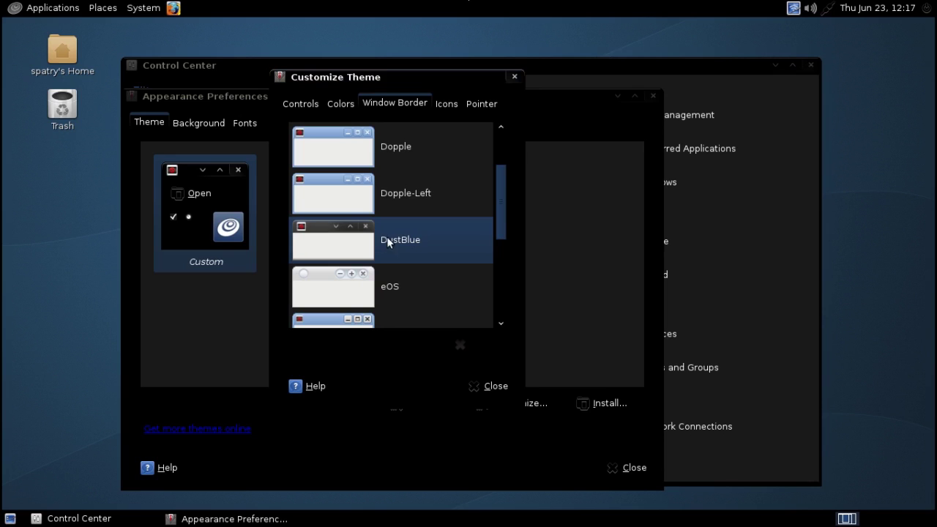
{"action": "scroll", "coordinate": [387, 237], "scroll_direction": "down", "scroll_amount": 5}
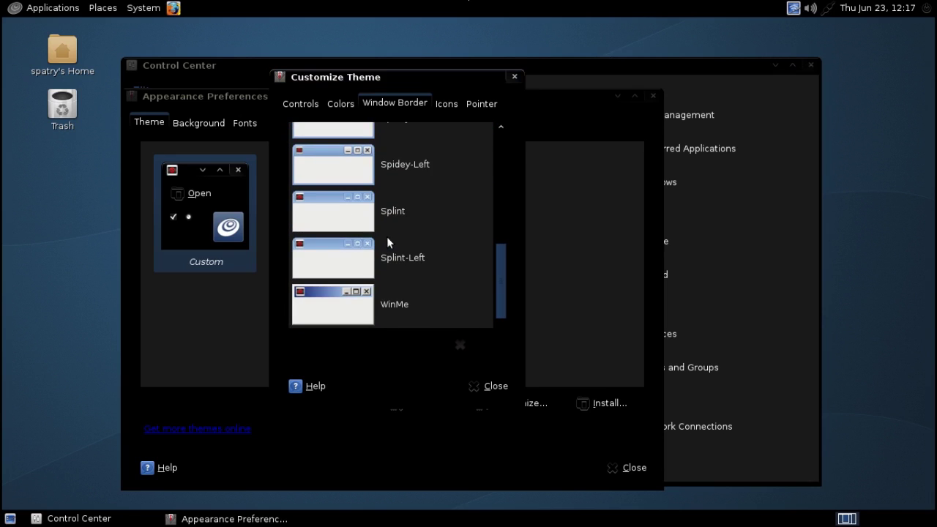
{"action": "scroll", "coordinate": [386, 236], "scroll_direction": "up", "scroll_amount": 6}
{"action": "scroll", "coordinate": [386, 245], "scroll_direction": "up", "scroll_amount": 1}
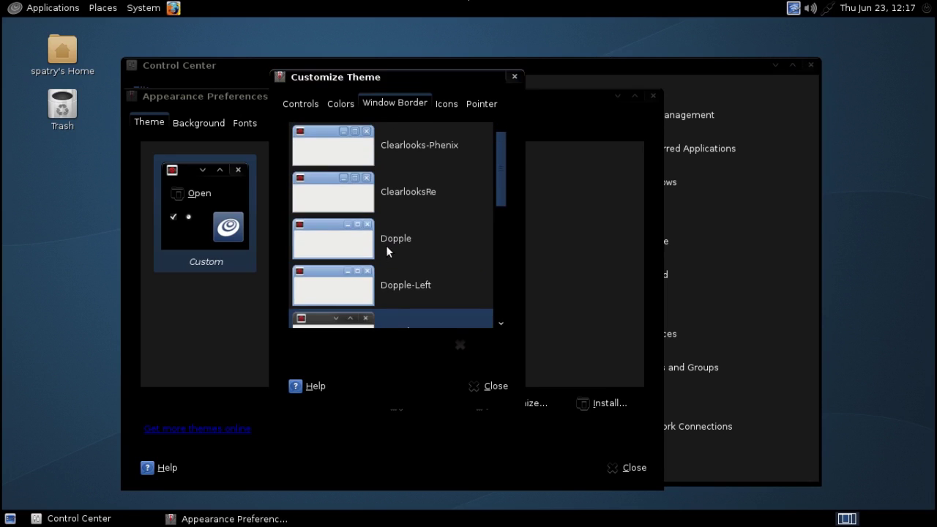
{"action": "left_click", "coordinate": [327, 152]}
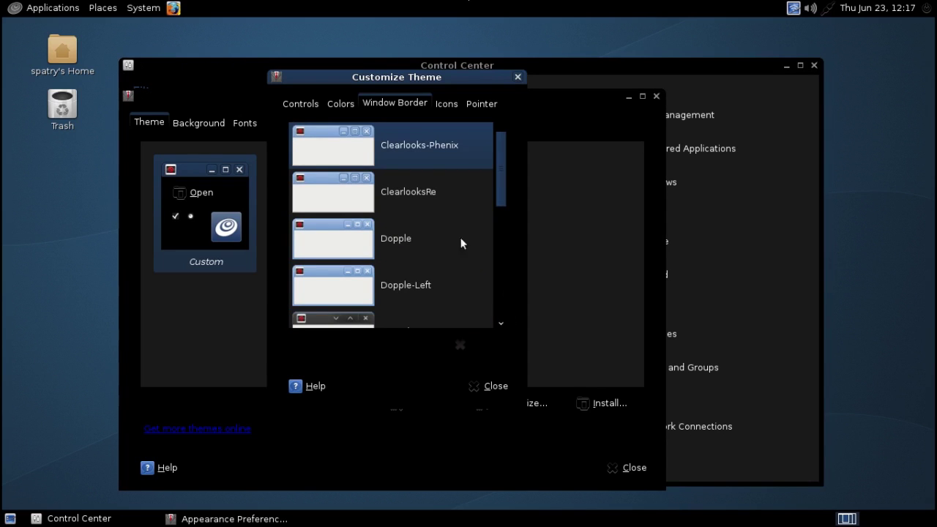
{"action": "left_click", "coordinate": [447, 104]}
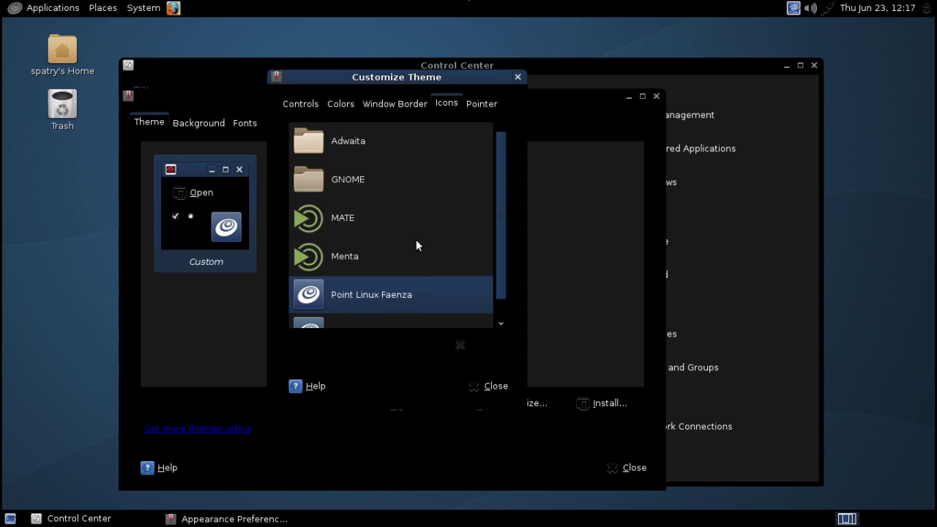
{"action": "scroll", "coordinate": [417, 241], "scroll_direction": "down", "scroll_amount": 1}
{"action": "scroll", "coordinate": [417, 240], "scroll_direction": "up", "scroll_amount": 1}
{"action": "scroll", "coordinate": [370, 179], "scroll_direction": "down", "scroll_amount": 1}
{"action": "scroll", "coordinate": [371, 178], "scroll_direction": "up", "scroll_amount": 1}
{"action": "scroll", "coordinate": [371, 179], "scroll_direction": "down", "scroll_amount": 1}
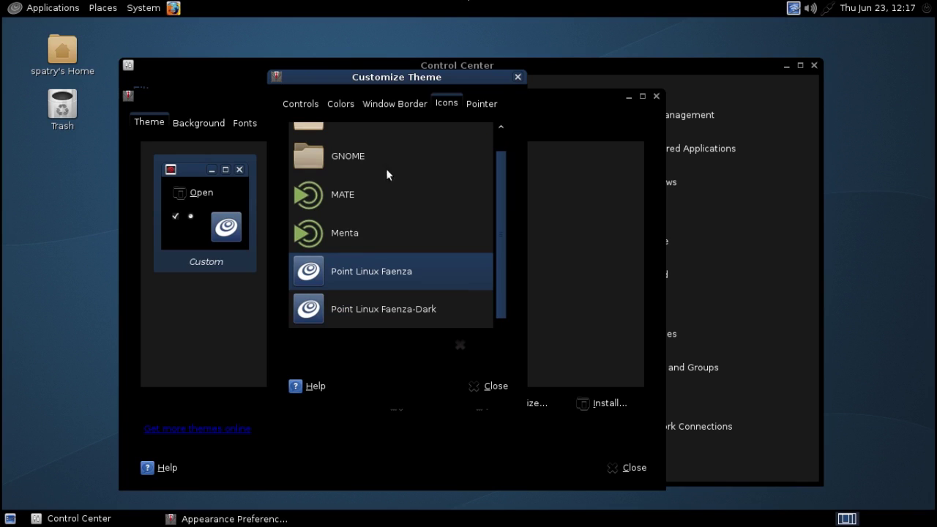
{"action": "left_click", "coordinate": [489, 106]}
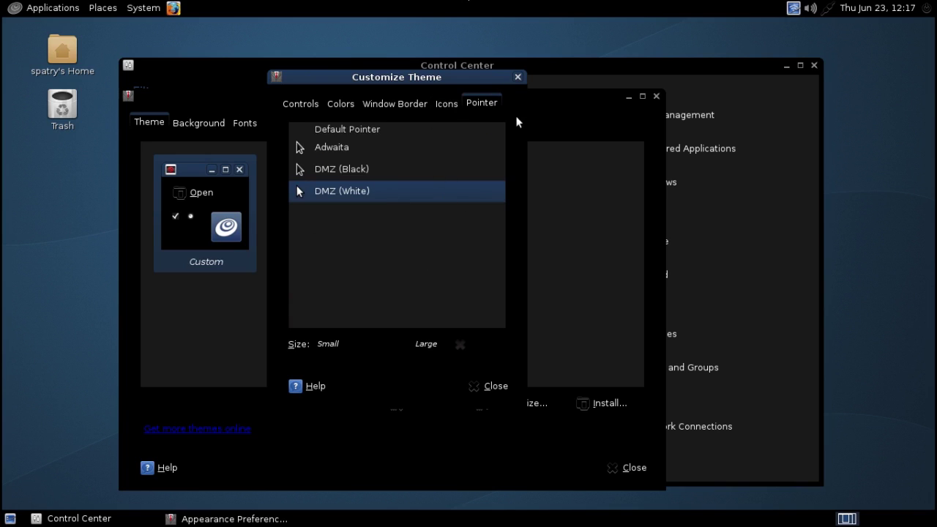
Step: Close Customize Theme, view the Background and Fonts tabs, then close Appearance Preferences
{"action": "left_click", "coordinate": [496, 387]}
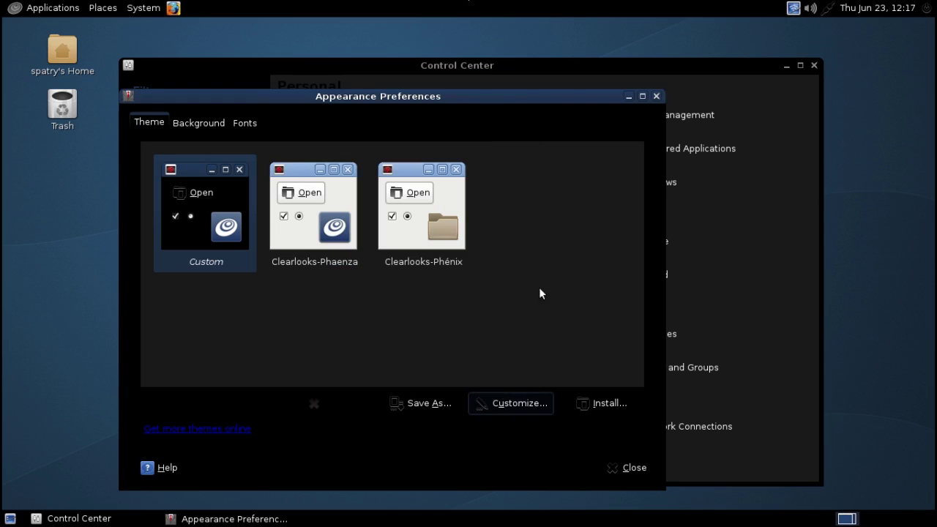
{"action": "left_click_drag", "start_coordinate": [515, 94], "coordinate": [541, 60]}
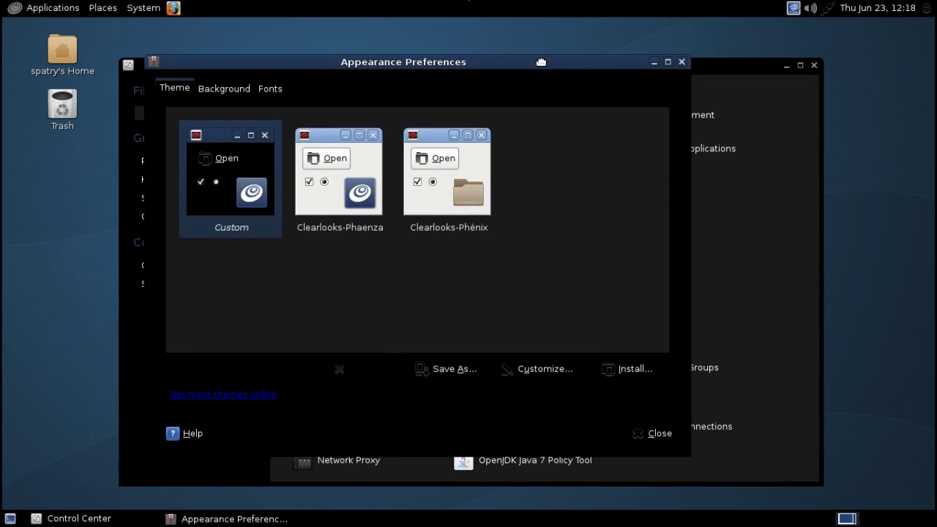
{"action": "left_click", "coordinate": [222, 92]}
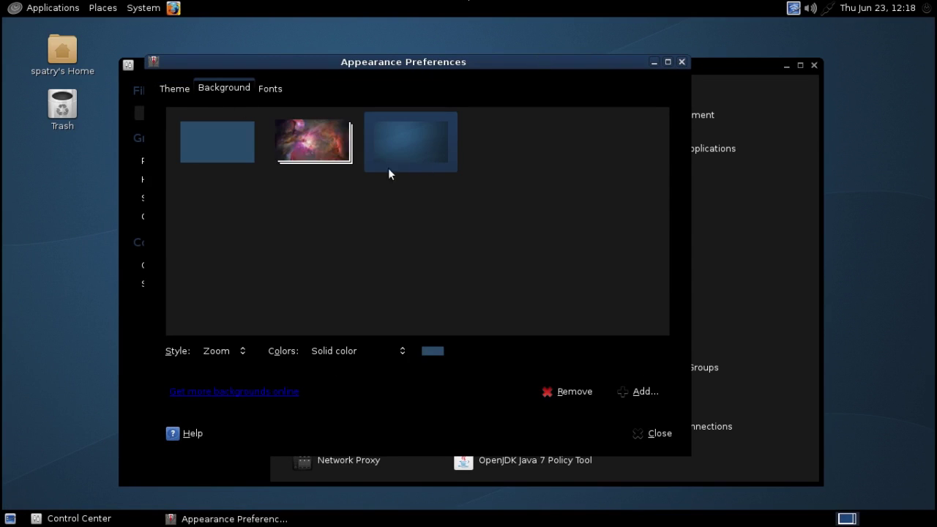
{"action": "left_click", "coordinate": [271, 89]}
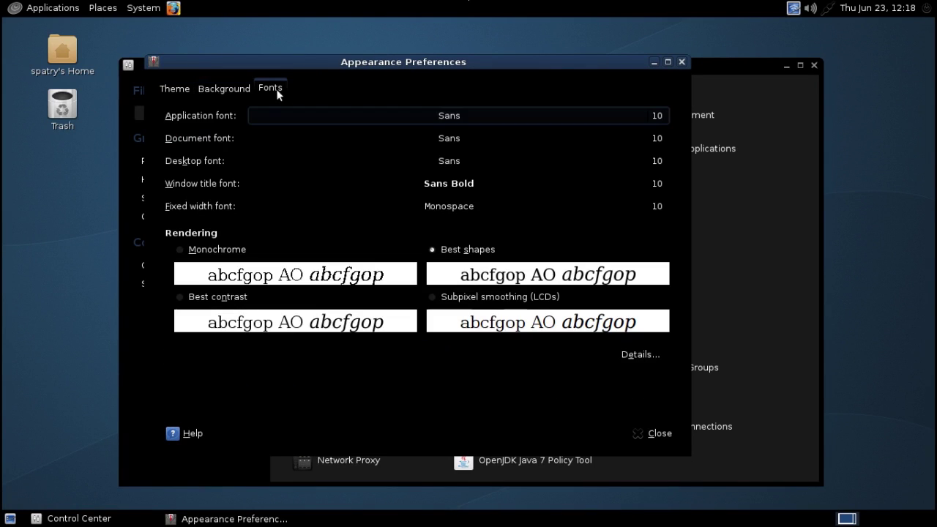
{"action": "left_click", "coordinate": [685, 62]}
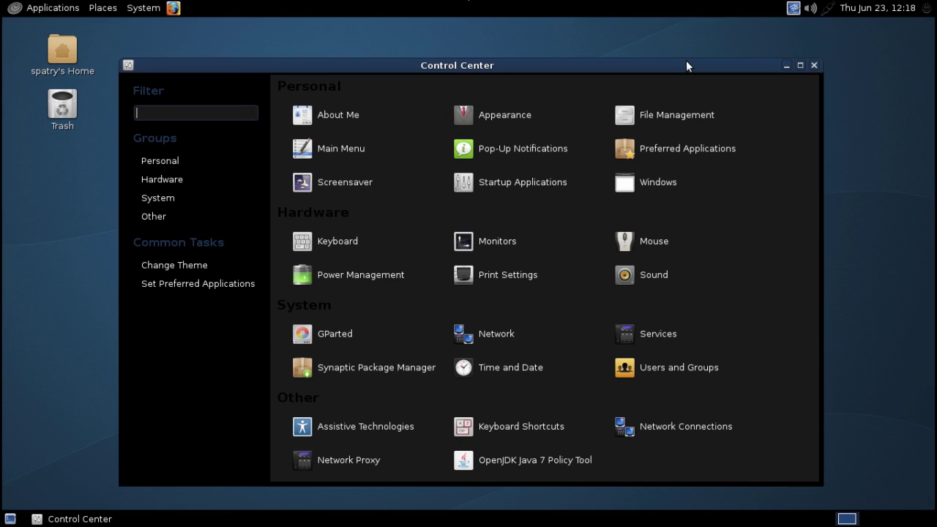
{"action": "left_click", "coordinate": [331, 149]}
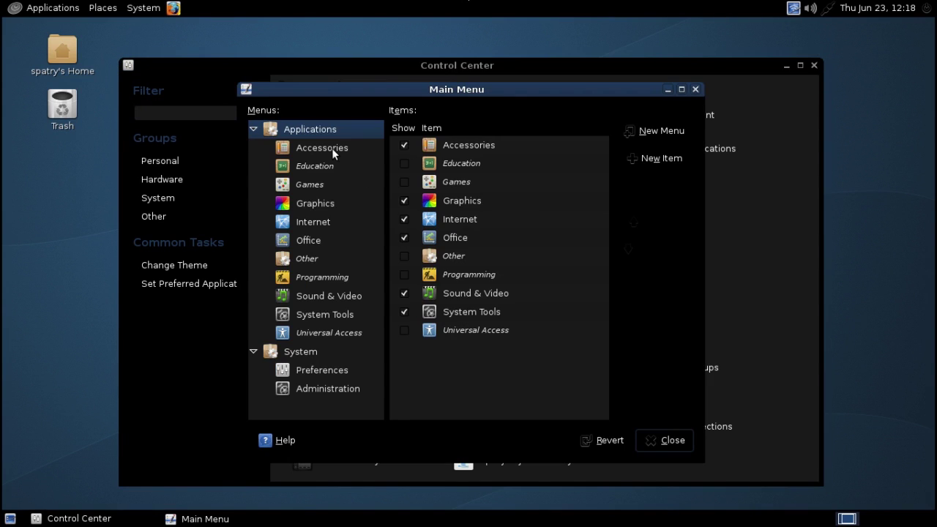
{"action": "left_click", "coordinate": [66, 11]}
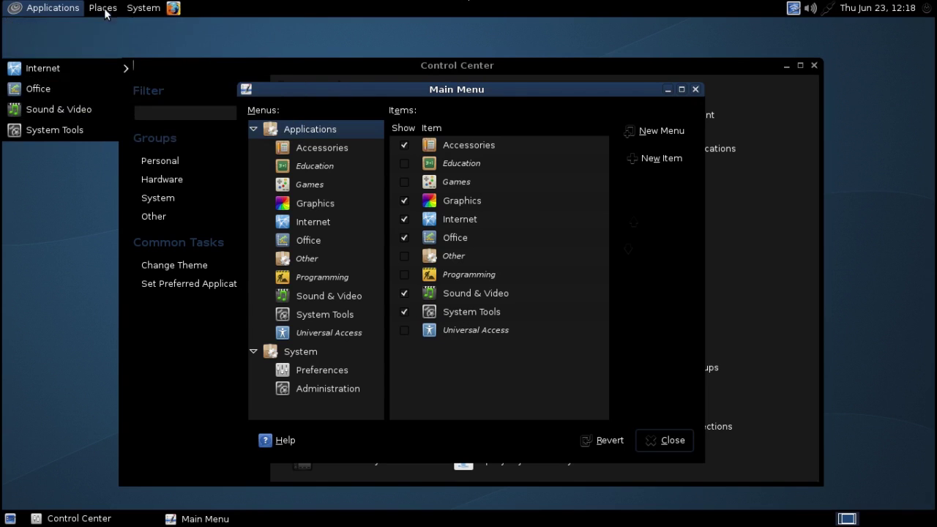
{"action": "mouse_move", "coordinate": [103, 8]}
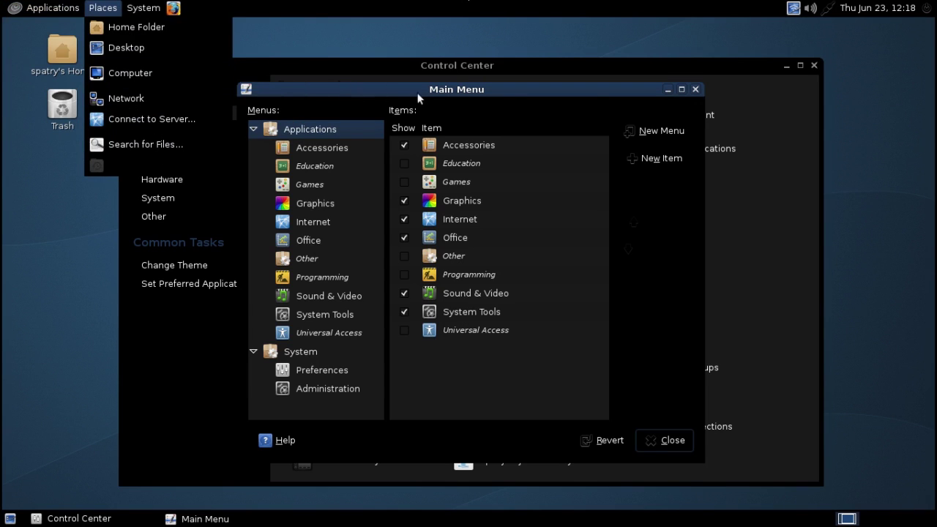
{"action": "left_click", "coordinate": [560, 89]}
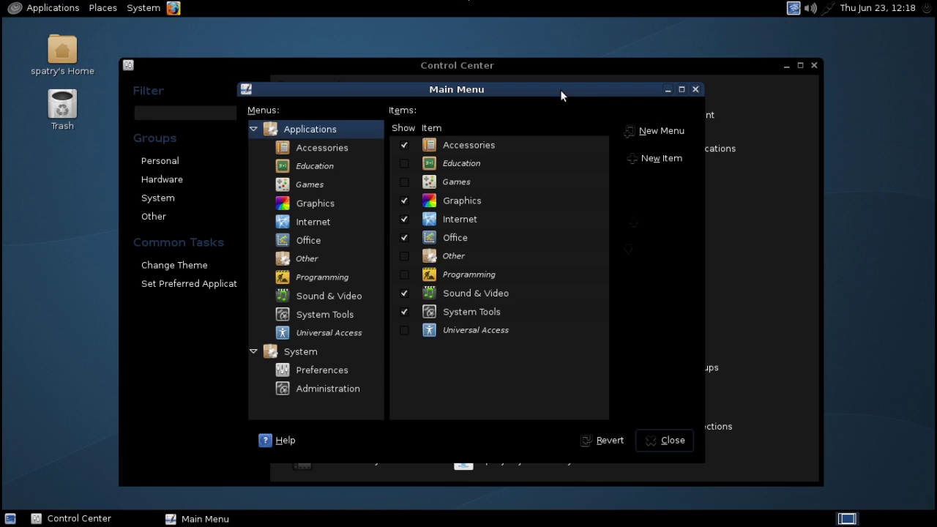
{"action": "left_click_drag", "start_coordinate": [561, 89], "coordinate": [474, 107]}
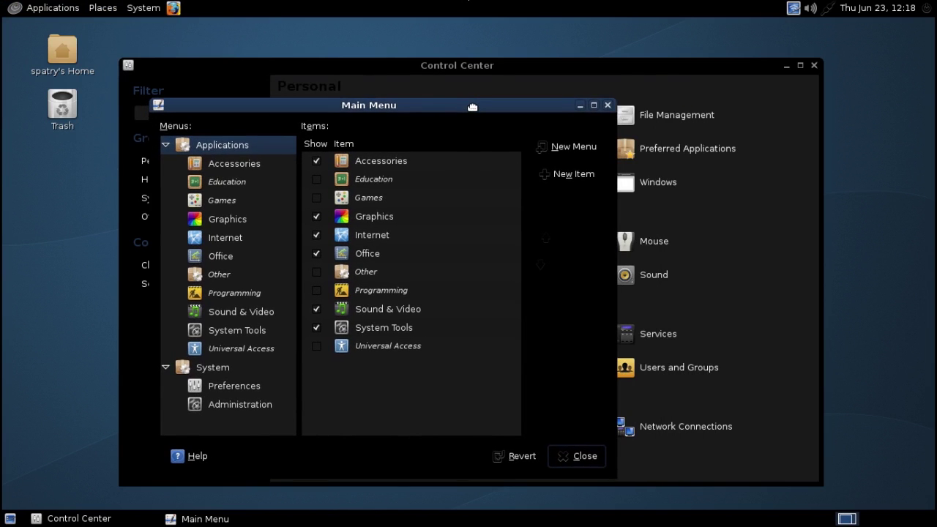
{"action": "left_click", "coordinate": [586, 463]}
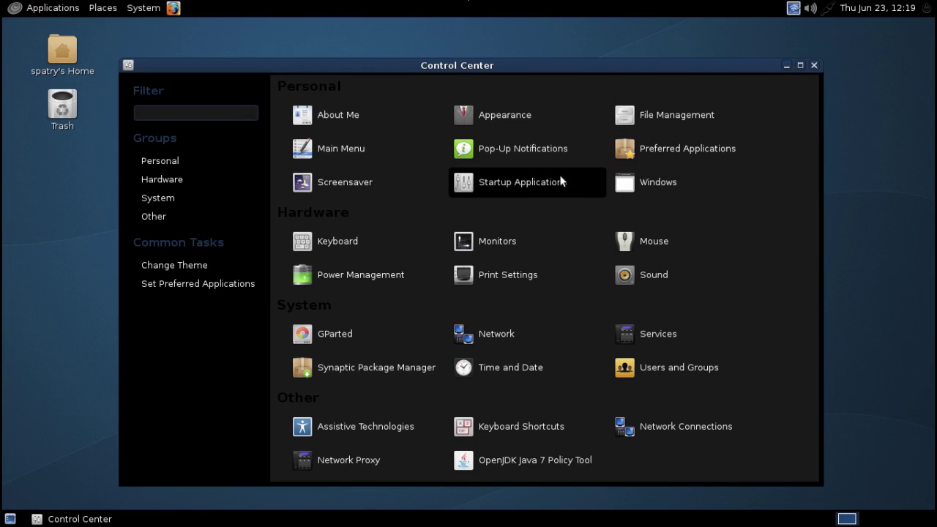
Step: Open Startup Applications and scroll the startup programs list down and back up
{"action": "left_click", "coordinate": [538, 189]}
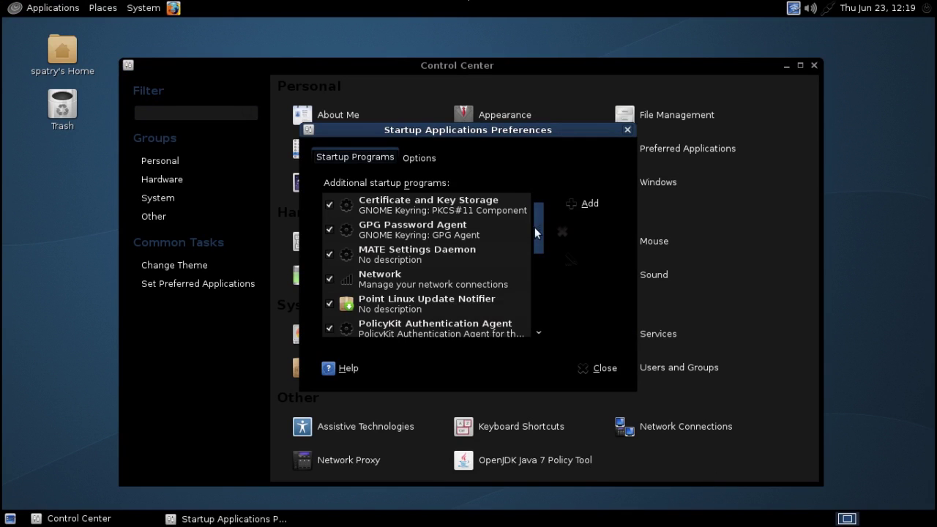
{"action": "left_click_drag", "start_coordinate": [542, 215], "coordinate": [540, 345]}
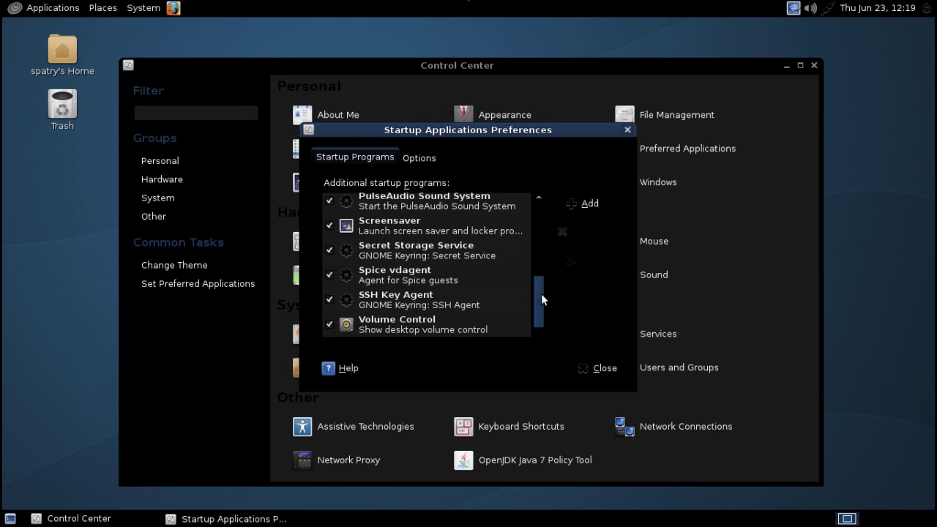
{"action": "left_click_drag", "start_coordinate": [541, 294], "coordinate": [539, 195]}
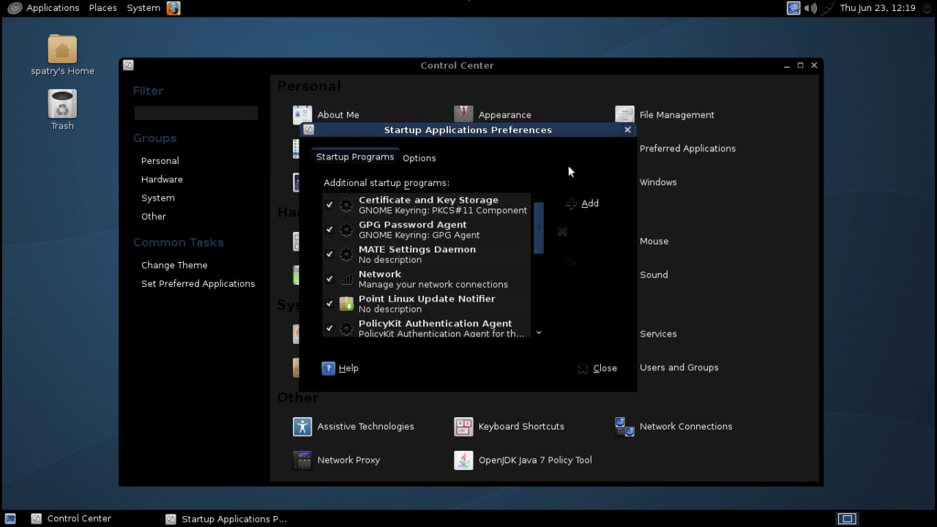
Step: Close Startup Applications Preferences, leaving the About the MATE Panel 1.8.1 dialog showing
{"action": "left_click", "coordinate": [630, 129]}
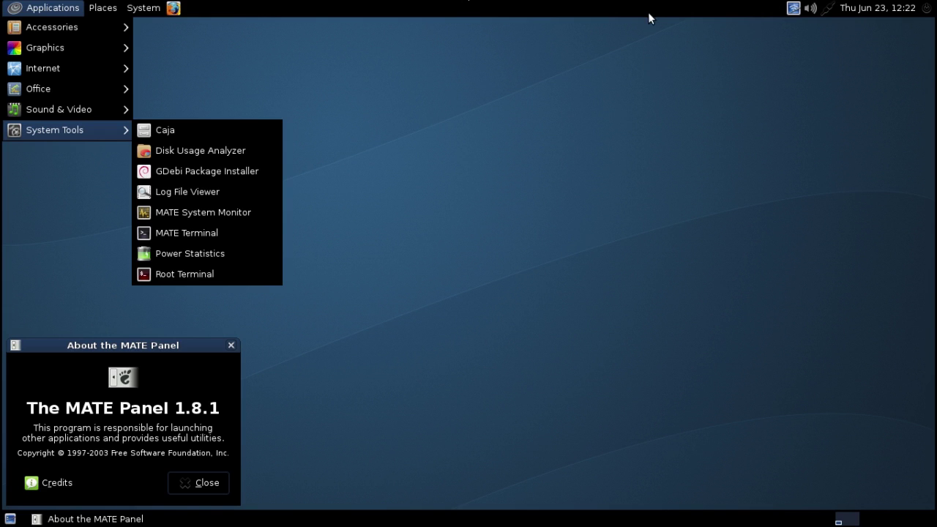
{"action": "mouse_move", "coordinate": [788, 18]}
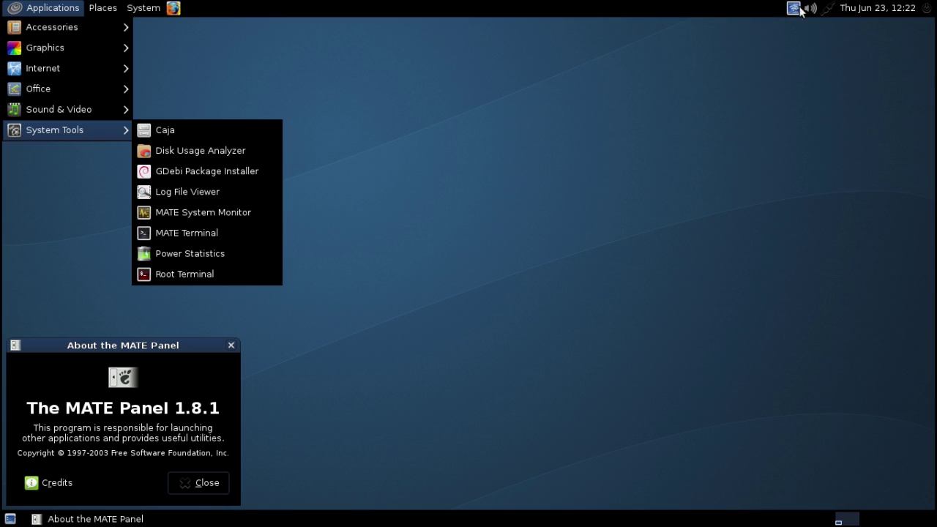